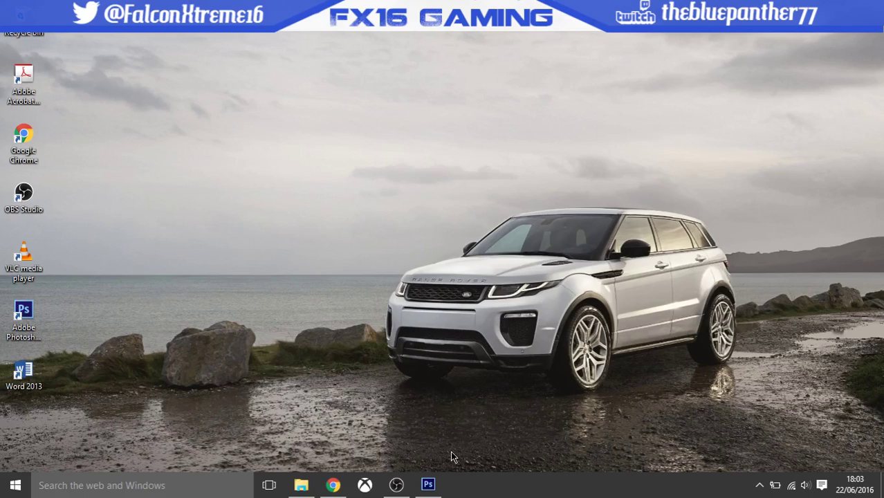
- Switch to Photoshop
{"action": "left_click", "coordinate": [428, 486]}
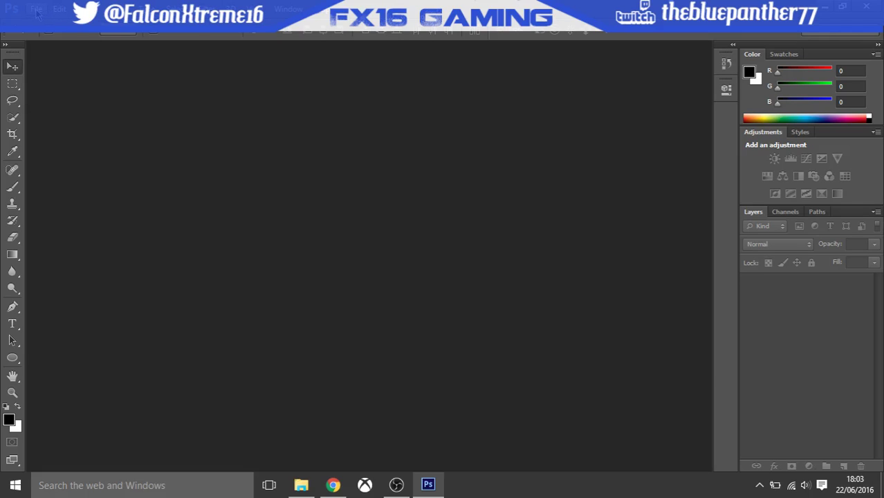
{"action": "left_click", "coordinate": [37, 10]}
{"action": "left_click", "coordinate": [42, 23]}
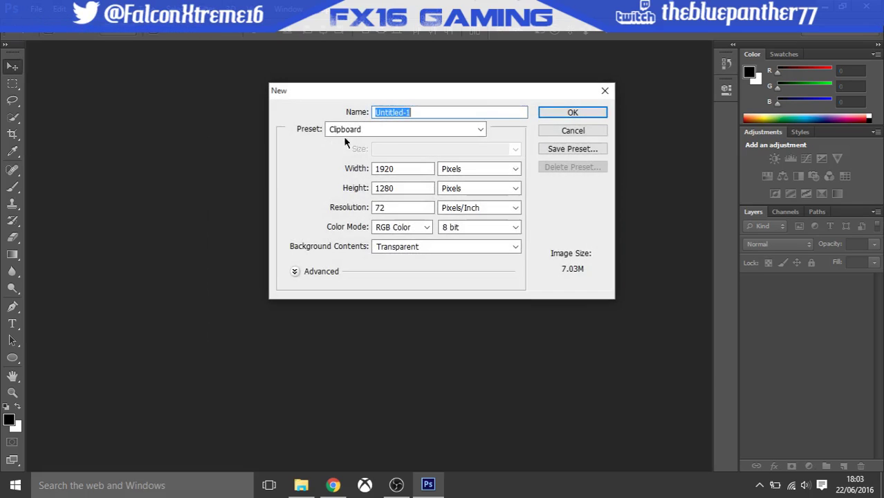
{"action": "key", "text": "BackSpace"}
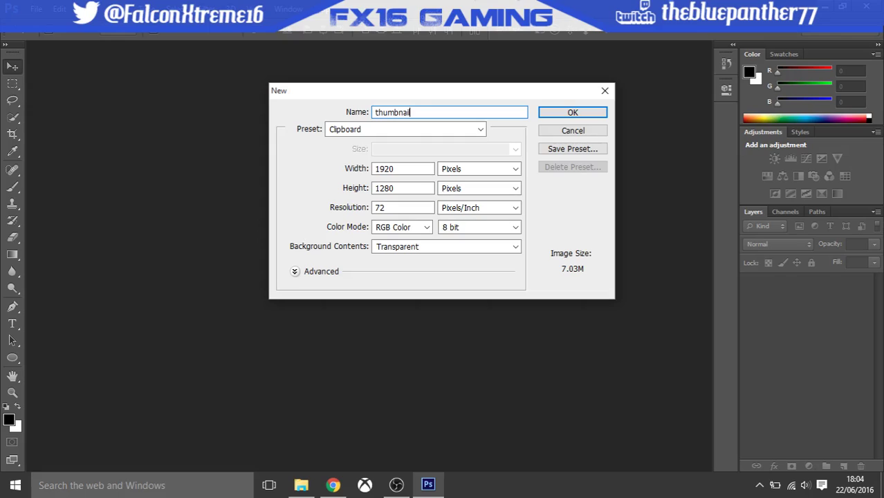
{"action": "key", "text": "BackSpace"}
{"action": "type", "text": "T"}
{"action": "left_click_drag", "start_coordinate": [408, 168], "coordinate": [294, 165]}
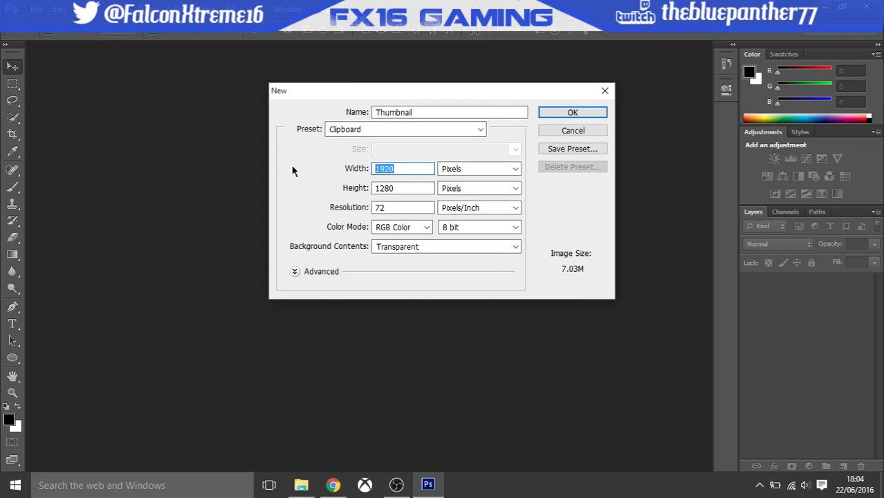
{"action": "type", "text": "500"}
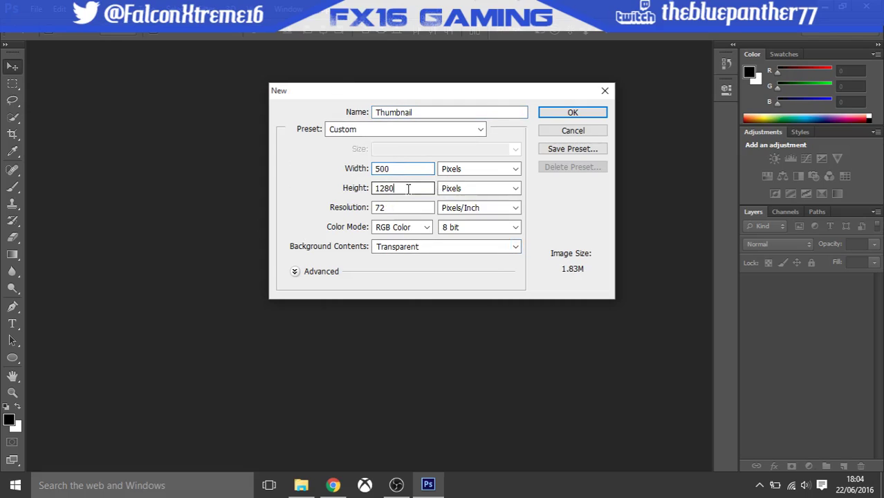
{"action": "left_click_drag", "start_coordinate": [407, 188], "coordinate": [239, 189]}
{"action": "key", "text": "BackSpace"}
{"action": "type", "text": "500"}
{"action": "key", "text": "Return"}
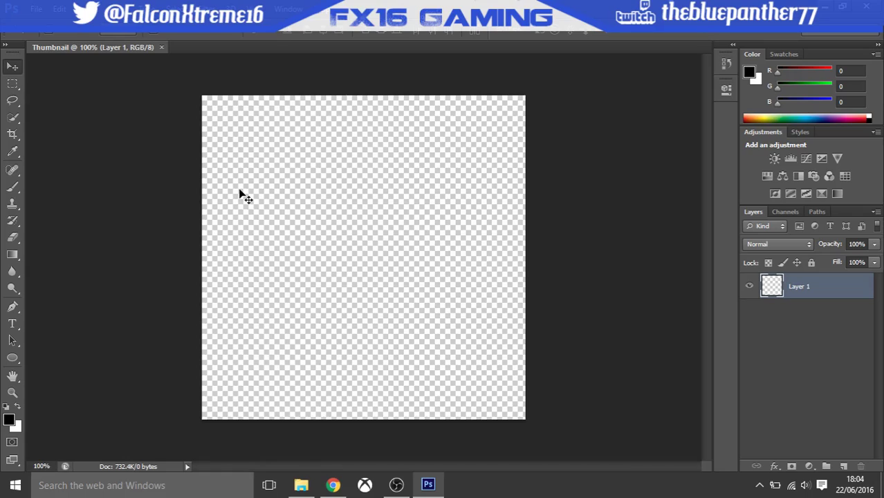
{"action": "left_click", "coordinate": [161, 47]}
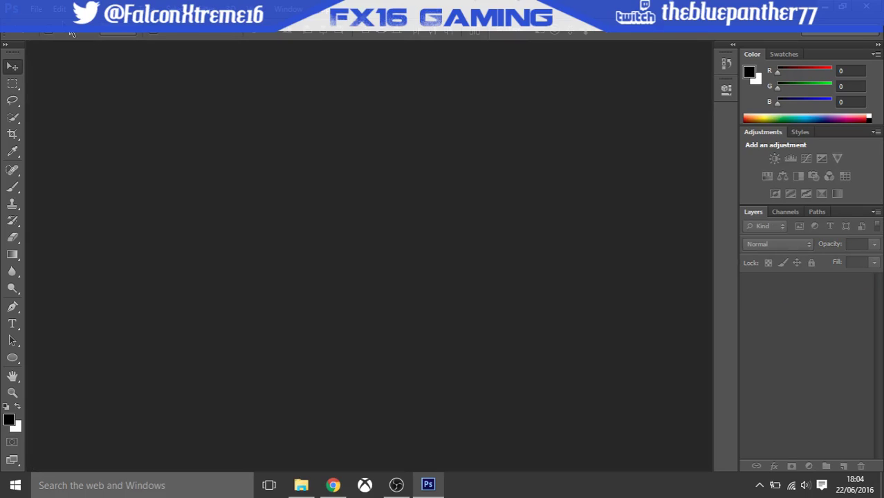
- Start a new document named Thumbnail with a width and height of 500 pixels
{"action": "left_click", "coordinate": [36, 8]}
{"action": "left_click", "coordinate": [48, 35]}
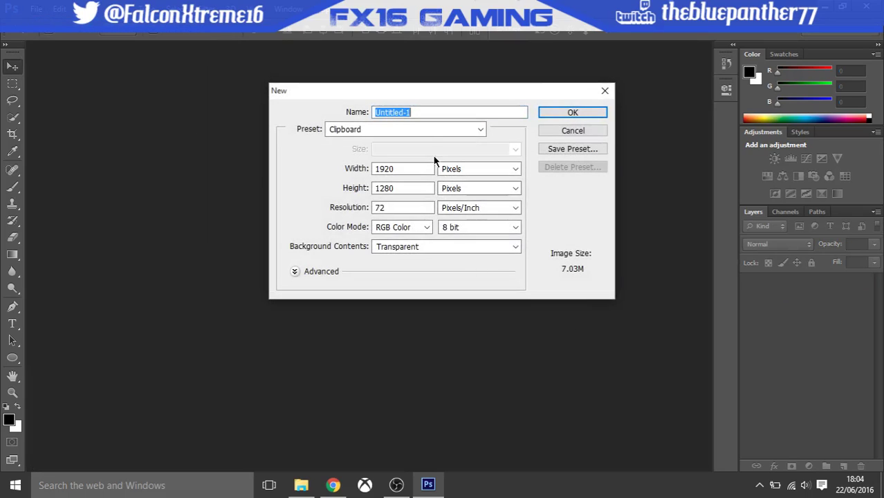
{"action": "key", "text": "BackSpace"}
{"action": "type", "text": "Thumbnail"}
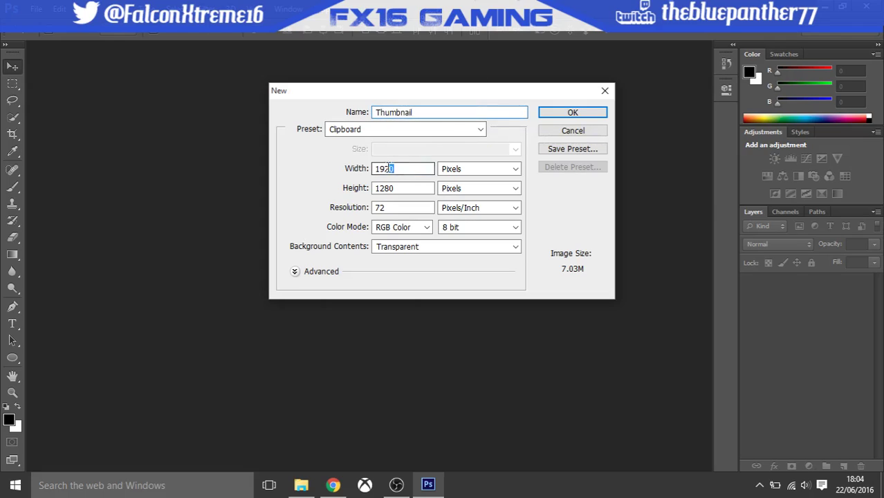
{"action": "double_click", "coordinate": [427, 169]}
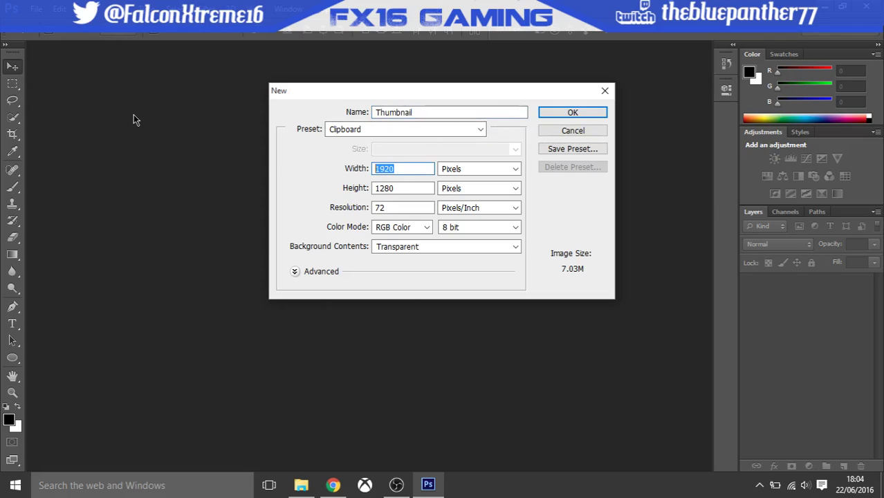
{"action": "key", "text": "BackSpace"}
{"action": "type", "text": "500"}
{"action": "double_click", "coordinate": [403, 185]}
{"action": "type", "text": "500"}
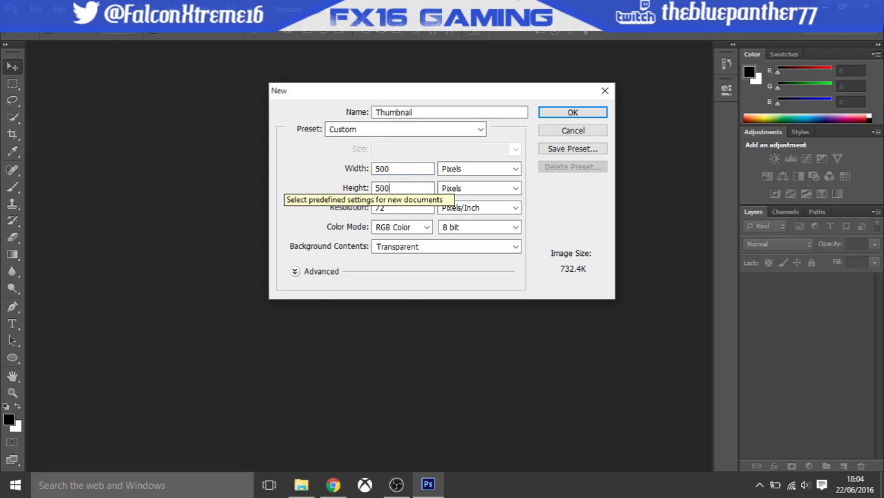
- Set the new document's resolution to 300 pixels/inch and its colour depth to 16 bit, and create it
{"action": "double_click", "coordinate": [414, 207]}
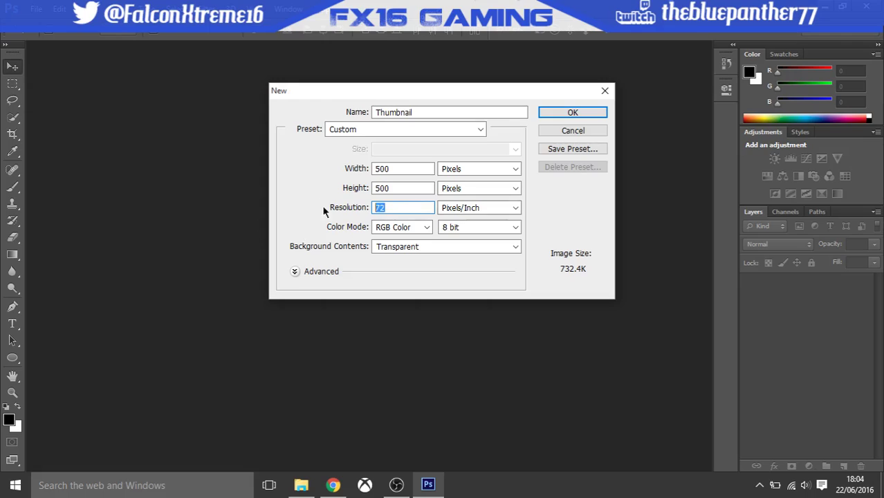
{"action": "key", "text": "BackSpace"}
{"action": "type", "text": "300"}
{"action": "left_click", "coordinate": [450, 228]}
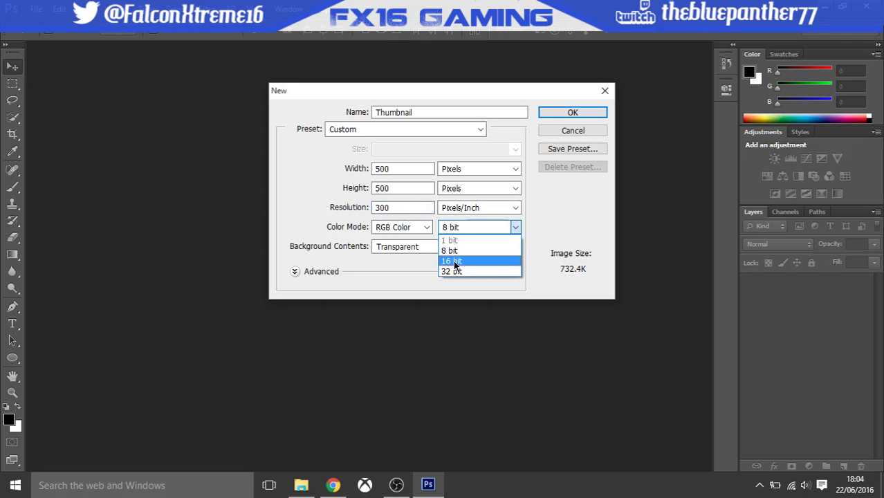
{"action": "left_click", "coordinate": [455, 262]}
{"action": "left_click", "coordinate": [453, 229]}
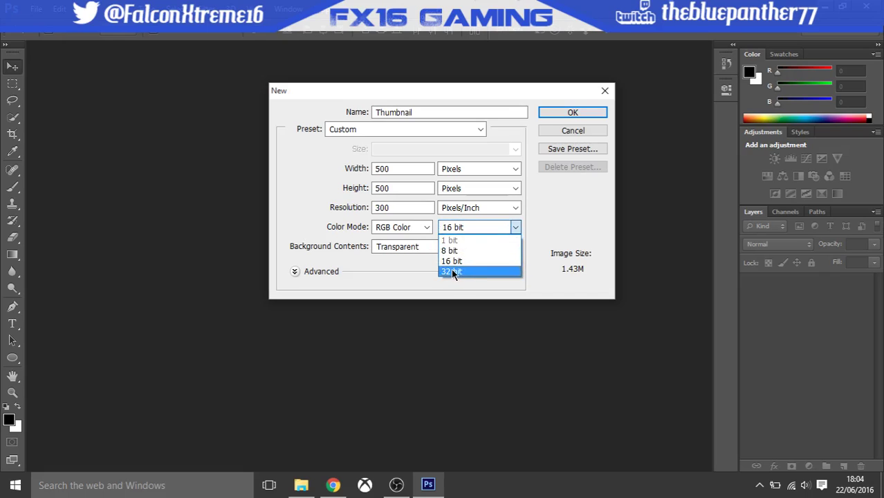
{"action": "left_click", "coordinate": [450, 263]}
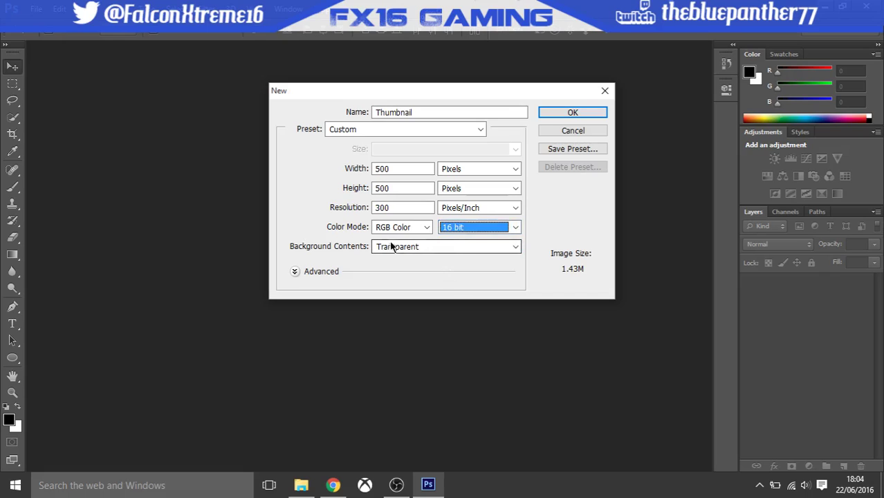
{"action": "left_click", "coordinate": [471, 230]}
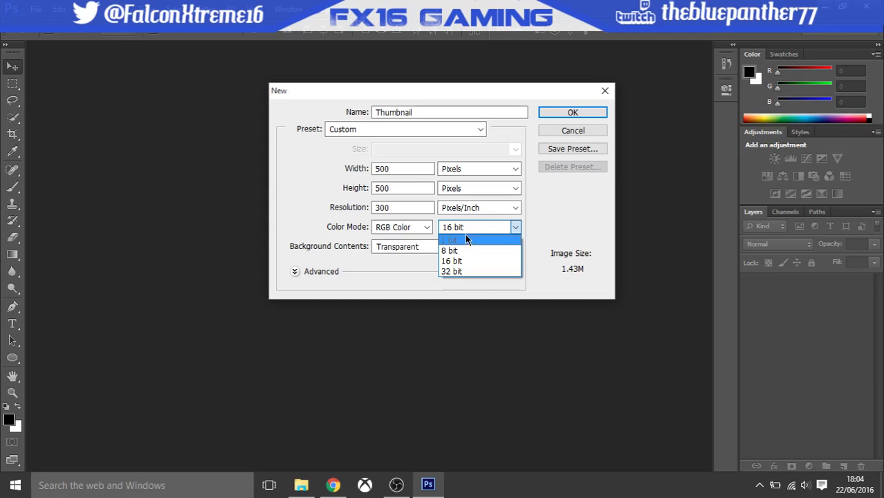
{"action": "left_click", "coordinate": [472, 226]}
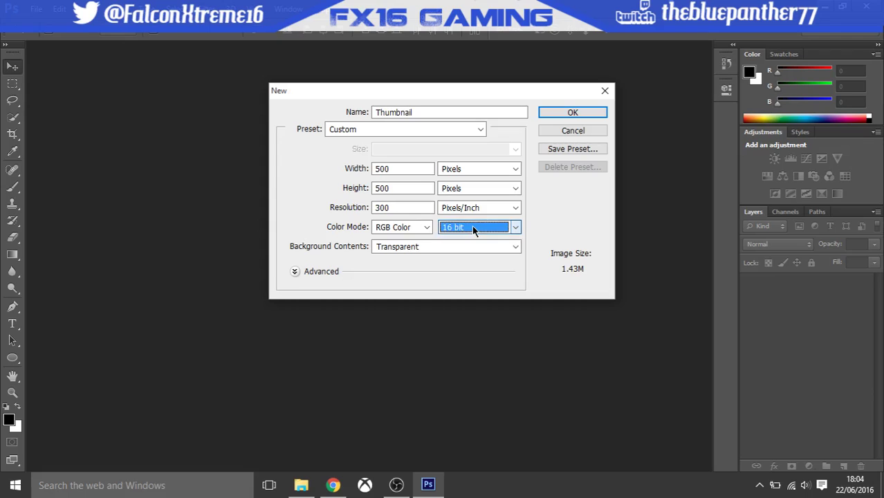
{"action": "left_click", "coordinate": [561, 115]}
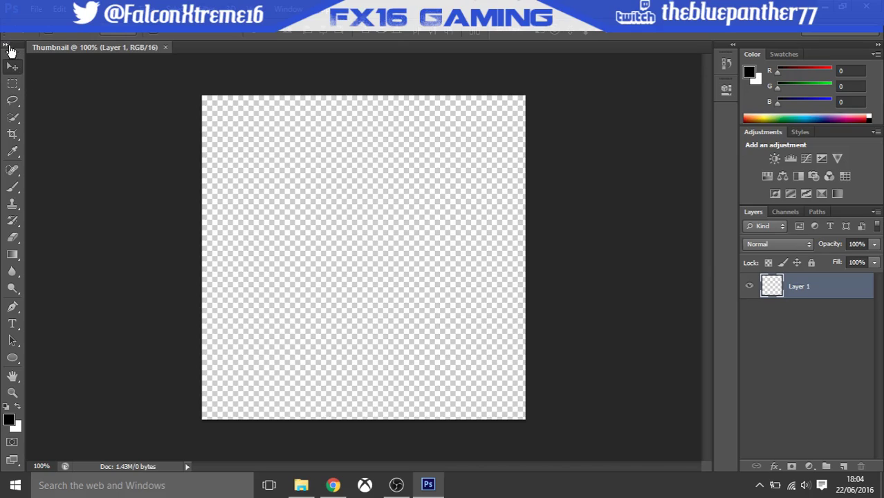
{"action": "mouse_move", "coordinate": [20, 49]}
{"action": "left_mouse_down"}
{"action": "mouse_move", "coordinate": [51, 84]}
{"action": "mouse_move", "coordinate": [6, 52]}
{"action": "left_mouse_up"}
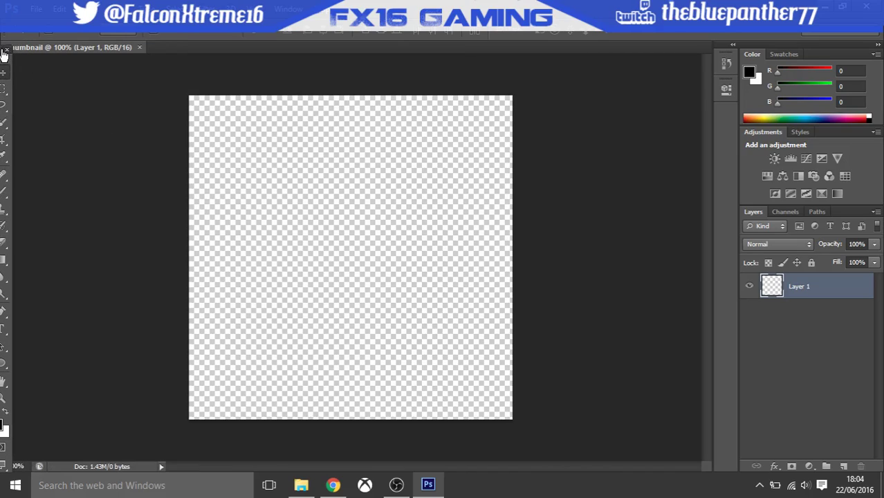
{"action": "mouse_move", "coordinate": [8, 58]}
{"action": "left_mouse_down"}
{"action": "mouse_move", "coordinate": [22, 62]}
{"action": "mouse_move", "coordinate": [27, 53]}
{"action": "mouse_move", "coordinate": [3, 55]}
{"action": "left_mouse_up"}
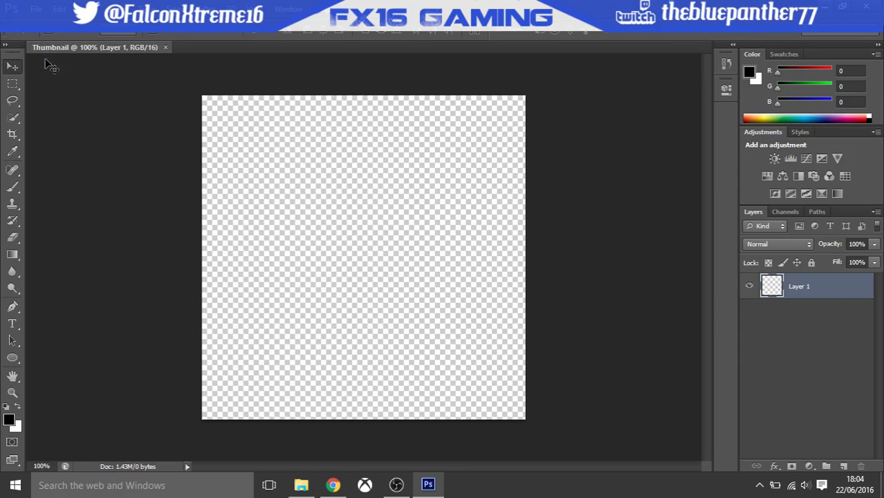
- Switch to Google Chrome and close the open File Explorer window
{"action": "left_click", "coordinate": [333, 485]}
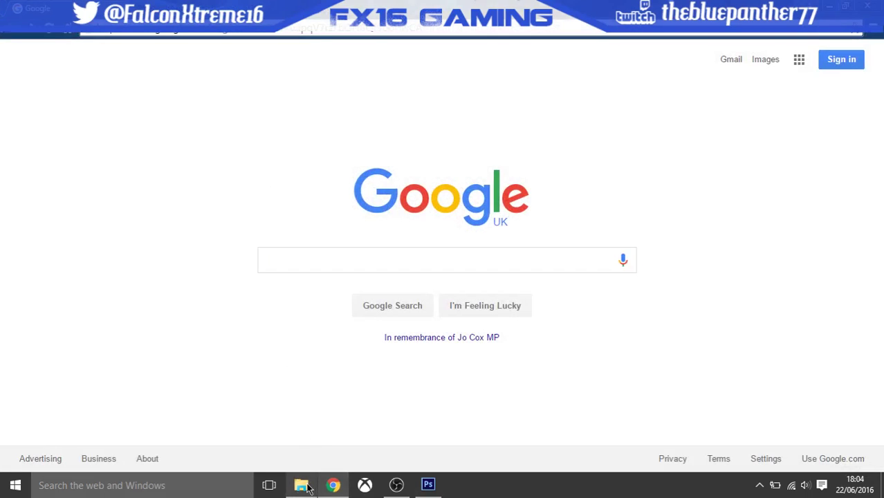
{"action": "right_click", "coordinate": [309, 487]}
{"action": "left_click", "coordinate": [301, 468]}
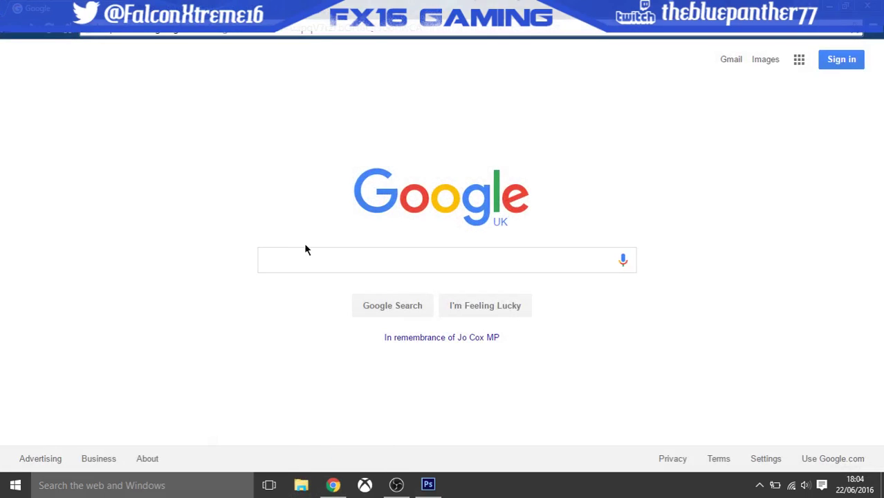
- Search Google Images for "blue grunge background"
{"action": "left_click", "coordinate": [314, 261]}
{"action": "type", "text": "bl"}
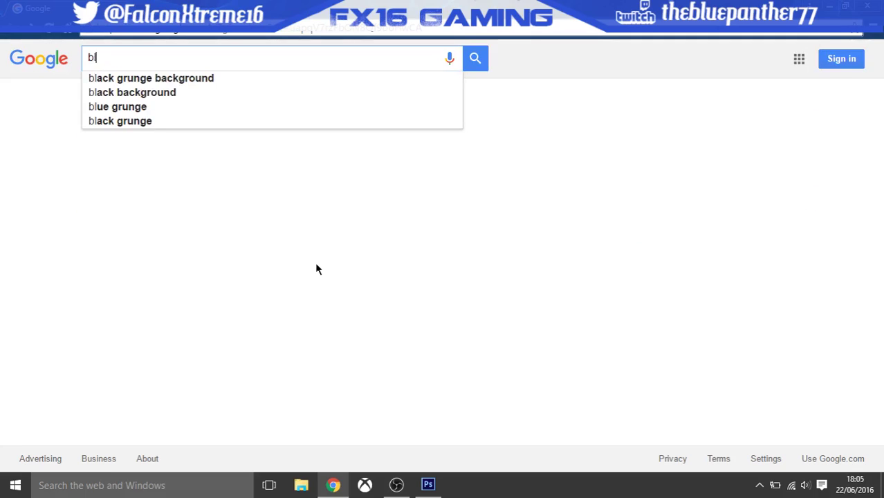
{"action": "type", "text": "ue grunge "}
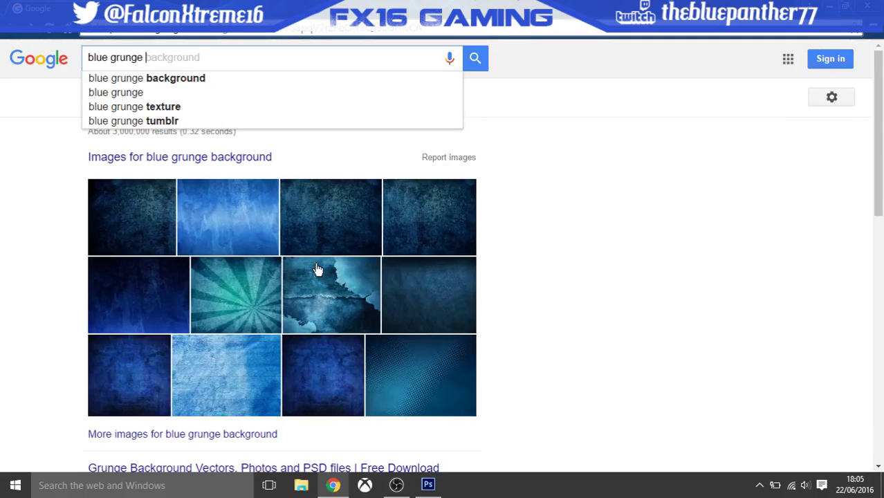
{"action": "type", "text": "background"}
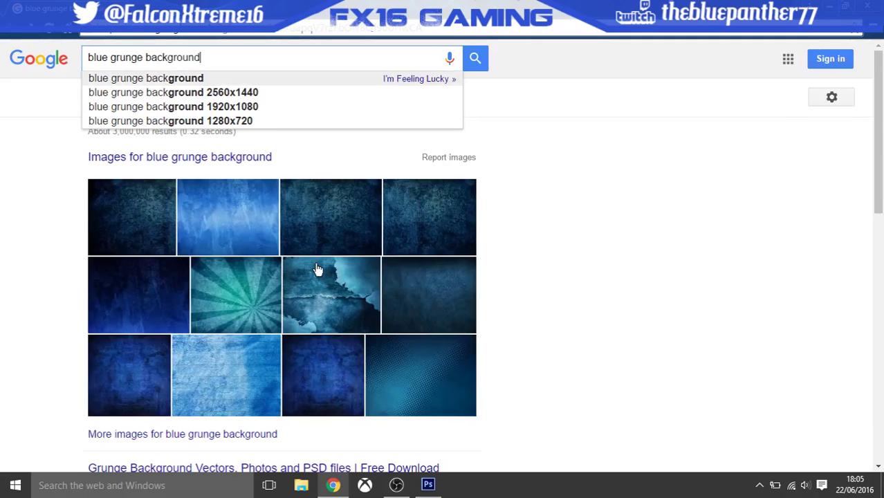
{"action": "key", "text": "Return"}
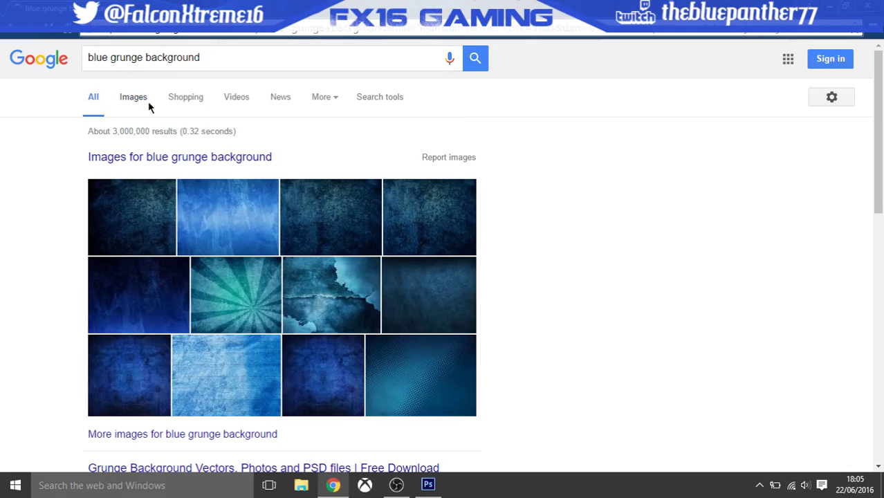
{"action": "left_click", "coordinate": [146, 102]}
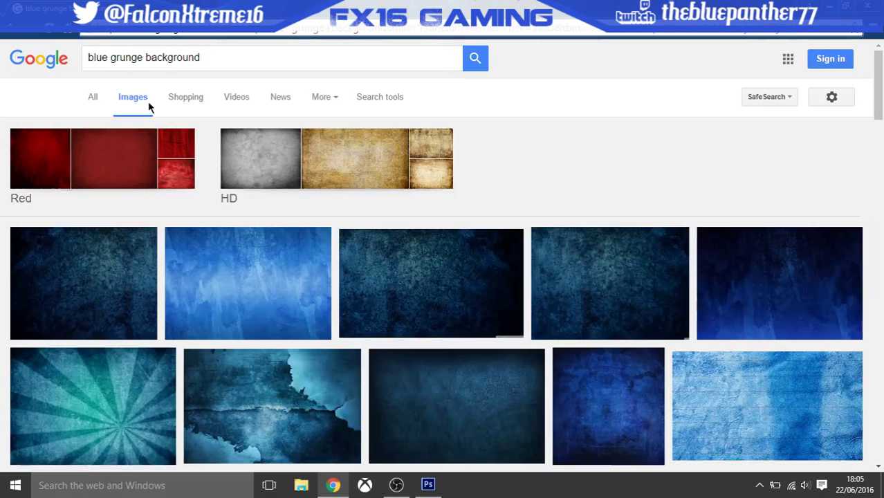
- Filter the image results by usage rights to "Labeled for reuse"
{"action": "left_click", "coordinate": [383, 101]}
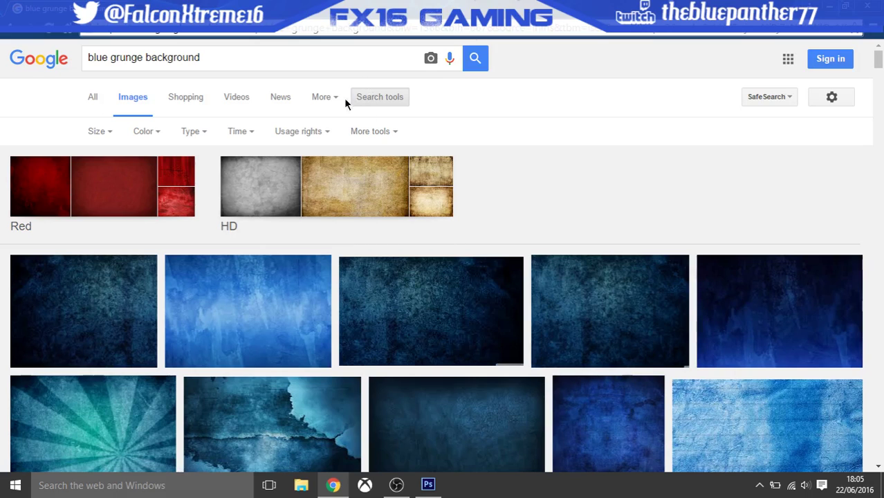
{"action": "left_click", "coordinate": [328, 133]}
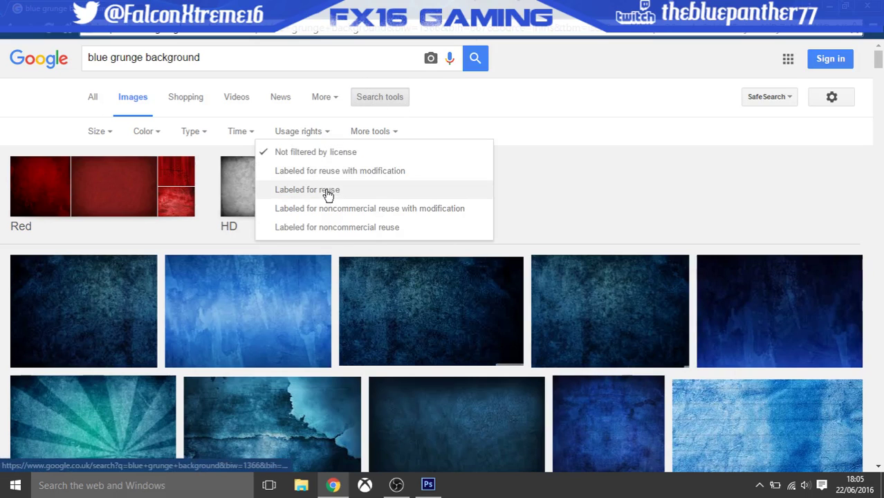
{"action": "left_click", "coordinate": [328, 193]}
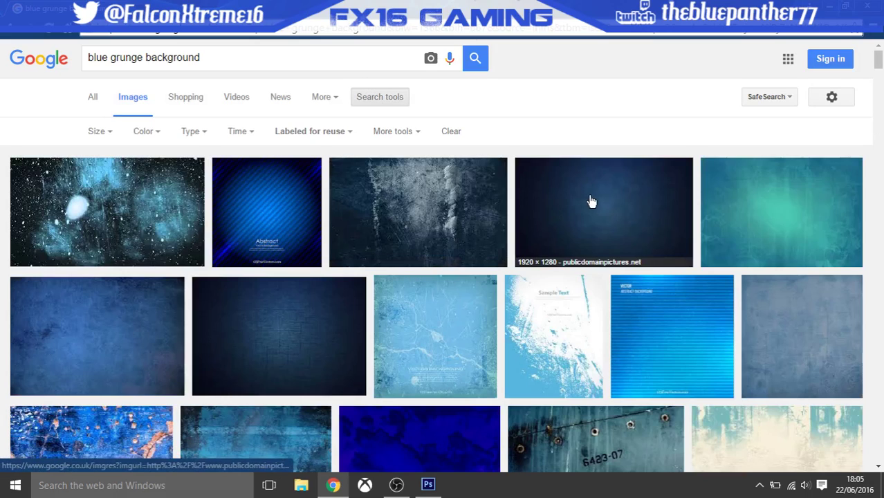
- Browse the filtered results and open the preview of the dark blue Grunge Background image from publicdomainpictures.net
{"action": "scroll", "coordinate": [592, 201], "scroll_direction": "down", "scroll_amount": 2}
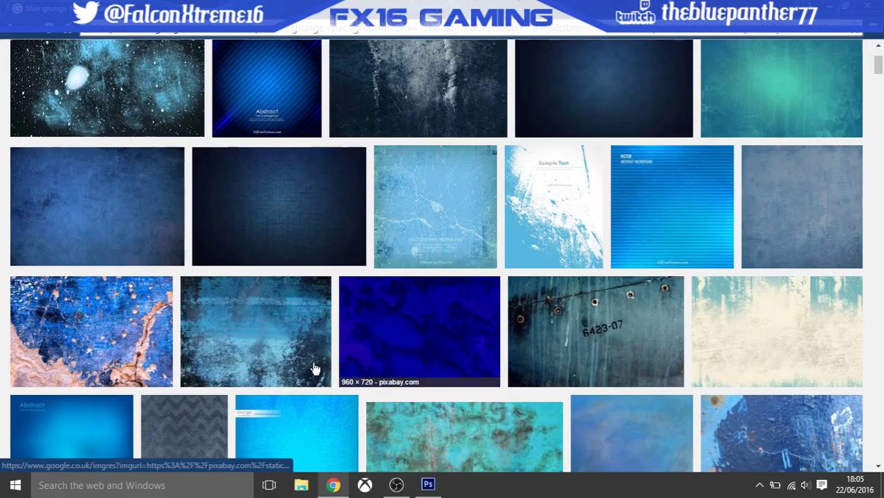
{"action": "scroll", "coordinate": [489, 301], "scroll_direction": "down", "scroll_amount": 5}
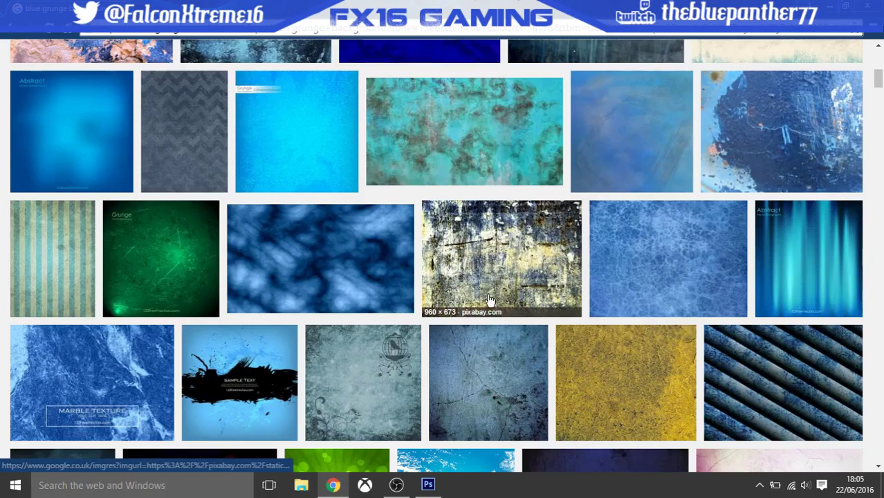
{"action": "scroll", "coordinate": [490, 300], "scroll_direction": "down", "scroll_amount": 3}
{"action": "scroll", "coordinate": [707, 245], "scroll_direction": "down", "scroll_amount": 1}
{"action": "scroll", "coordinate": [626, 243], "scroll_direction": "down", "scroll_amount": 1}
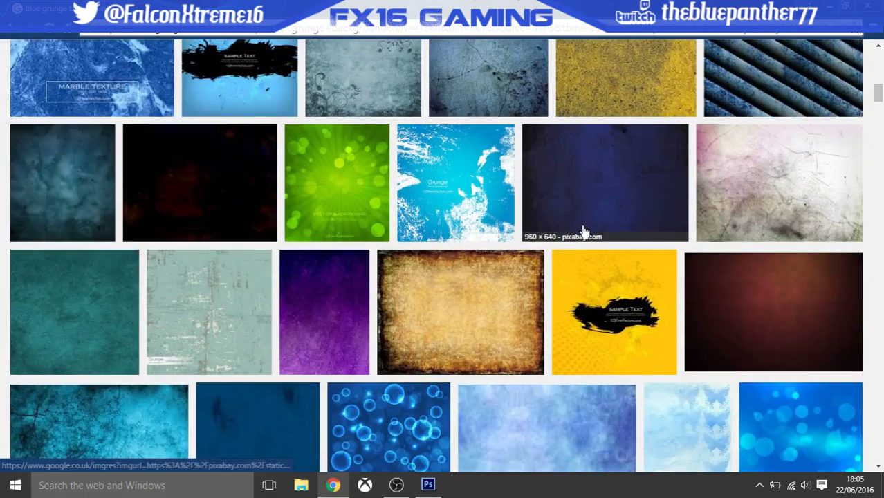
{"action": "scroll", "coordinate": [584, 232], "scroll_direction": "down", "scroll_amount": 6}
{"action": "scroll", "coordinate": [474, 201], "scroll_direction": "up", "scroll_amount": 4}
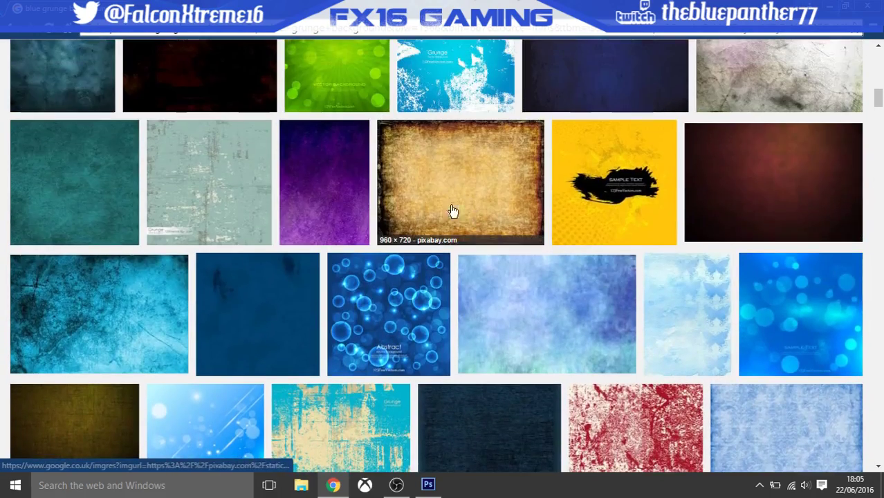
{"action": "scroll", "coordinate": [257, 275], "scroll_direction": "up", "scroll_amount": 2}
{"action": "scroll", "coordinate": [257, 274], "scroll_direction": "up", "scroll_amount": 7}
{"action": "left_click", "coordinate": [278, 249]}
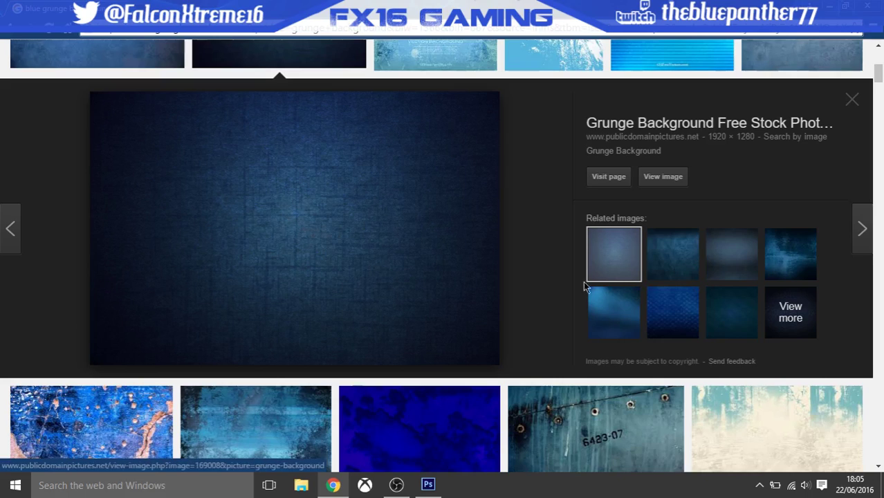
- Copy the previewed dark blue grunge background image and paste it into the Thumbnail document in Photoshop
{"action": "scroll", "coordinate": [284, 225], "scroll_direction": "up", "scroll_amount": 1}
{"action": "right_click", "coordinate": [279, 231]}
{"action": "left_click", "coordinate": [328, 372]}
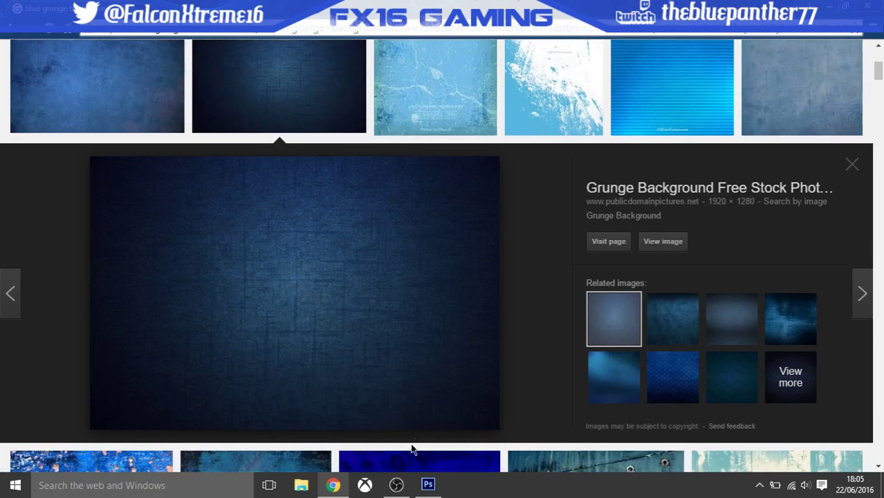
{"action": "left_click", "coordinate": [428, 485]}
{"action": "left_click", "coordinate": [59, 9]}
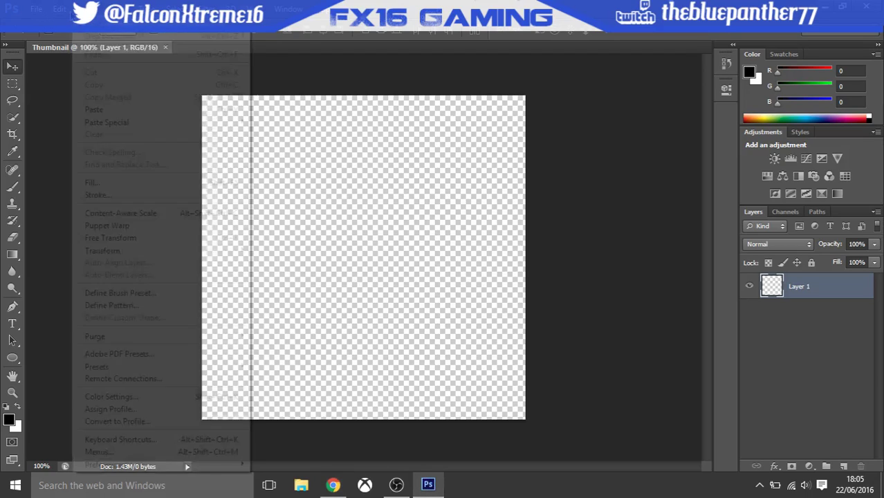
{"action": "left_click", "coordinate": [122, 110]}
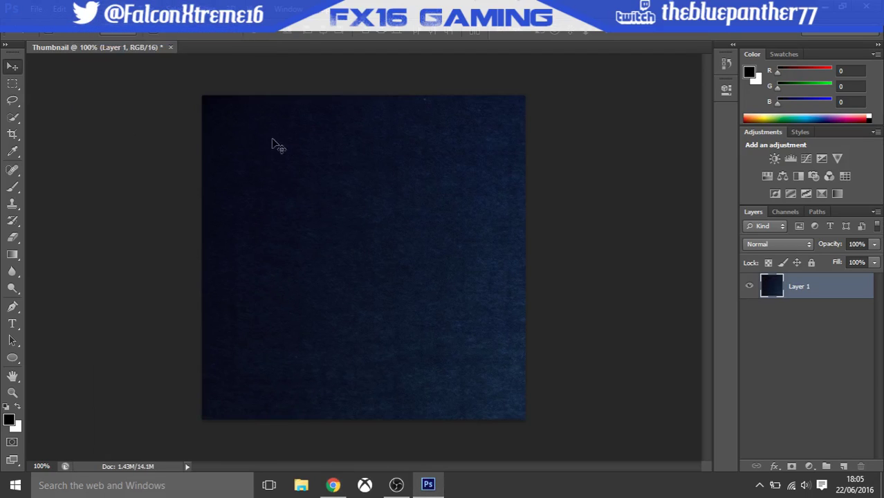
- Scale the pasted background down to about the canvas height and centre it over the canvas
{"action": "key", "text": "ctrl+t"}
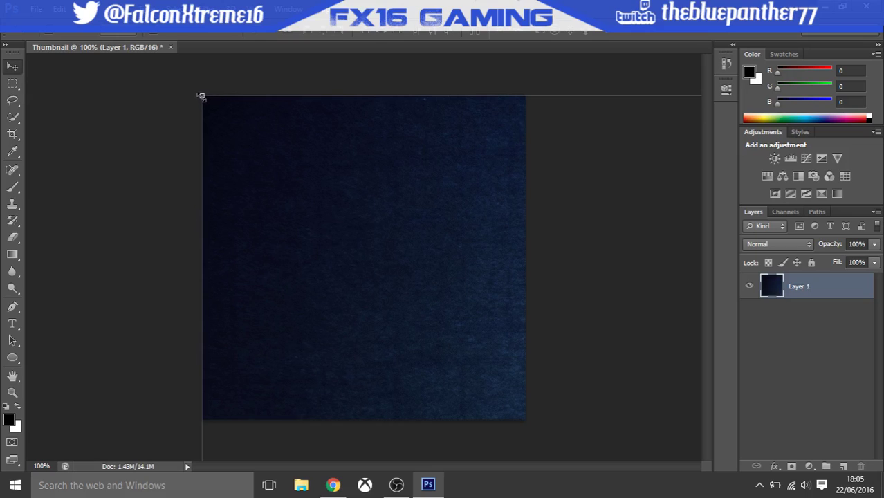
{"action": "left_click_drag", "start_coordinate": [200, 96], "coordinate": [116, 96]}
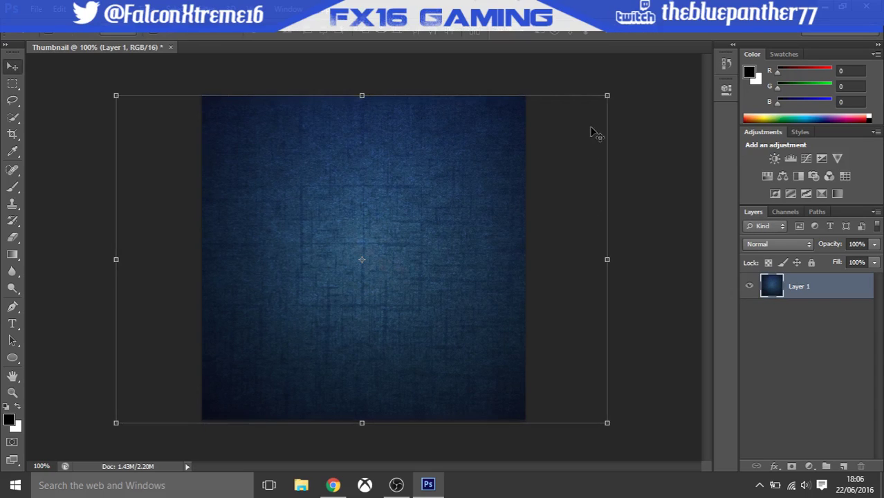
{"action": "key", "text": "Return"}
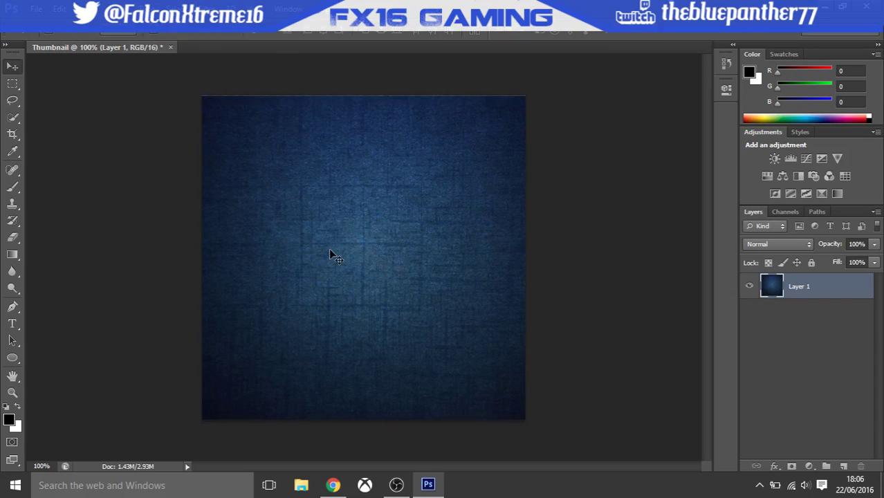
{"action": "left_click_drag", "start_coordinate": [335, 263], "coordinate": [336, 256]}
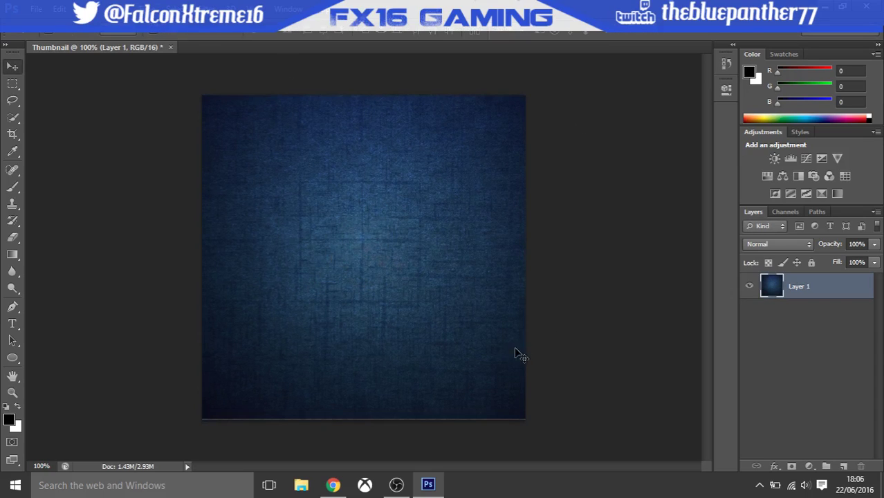
- Stretch the background slightly taller and reposition it to cover the canvas from top to bottom
{"action": "key", "text": "ctrl+t"}
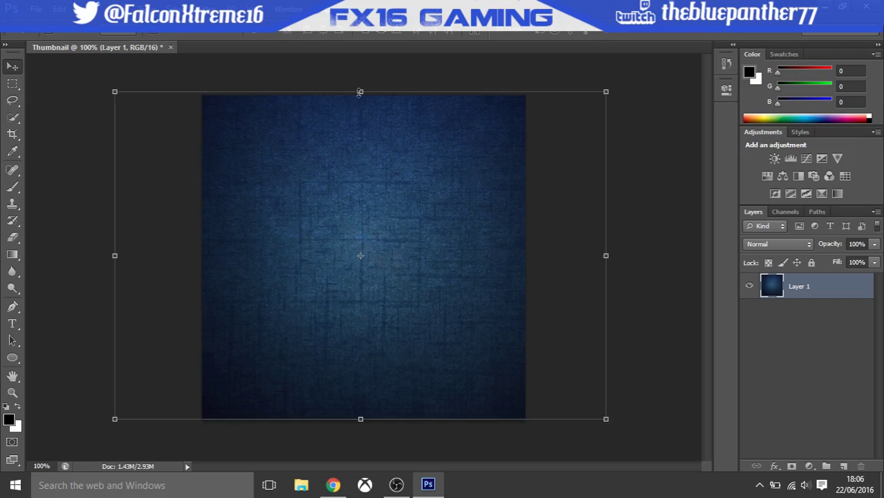
{"action": "left_click_drag", "start_coordinate": [360, 92], "coordinate": [361, 87]}
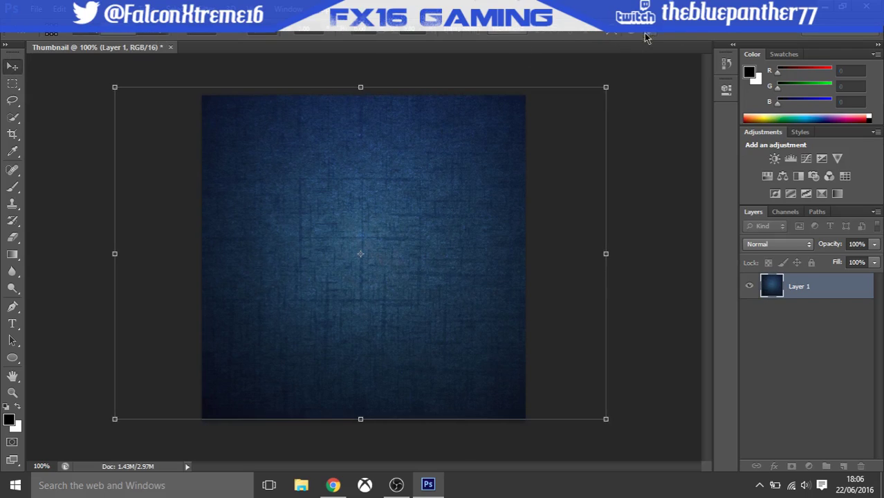
{"action": "left_click_drag", "start_coordinate": [422, 182], "coordinate": [424, 190]}
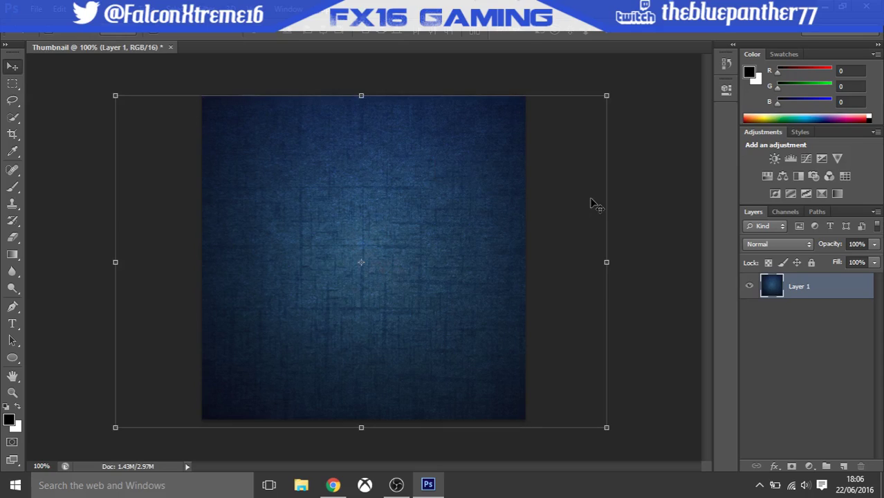
{"action": "key", "text": "Up"}
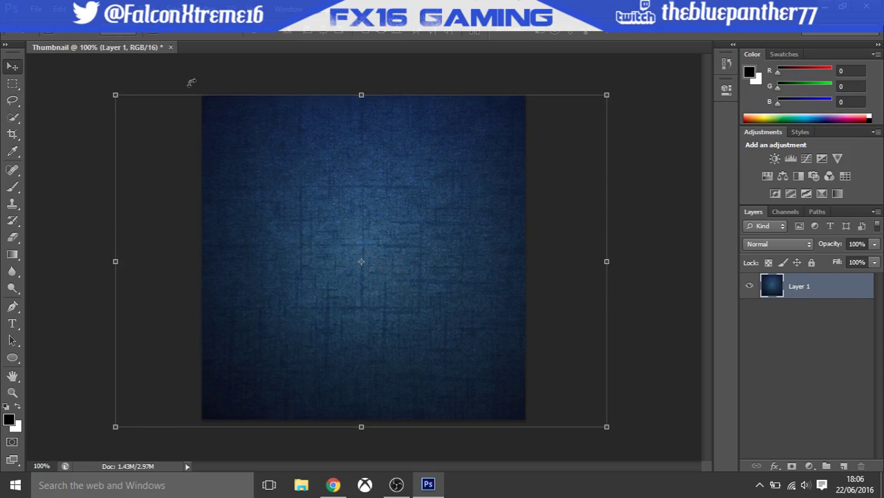
{"action": "key", "text": "Return"}
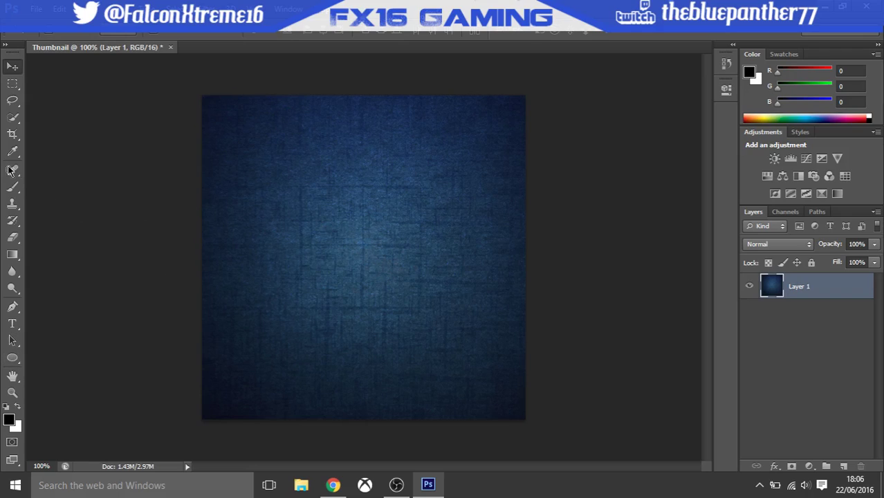
- Choose the Color Replacement Tool and set the foreground colour to red (R 211, G 32, B 39)
{"action": "left_click", "coordinate": [13, 187]}
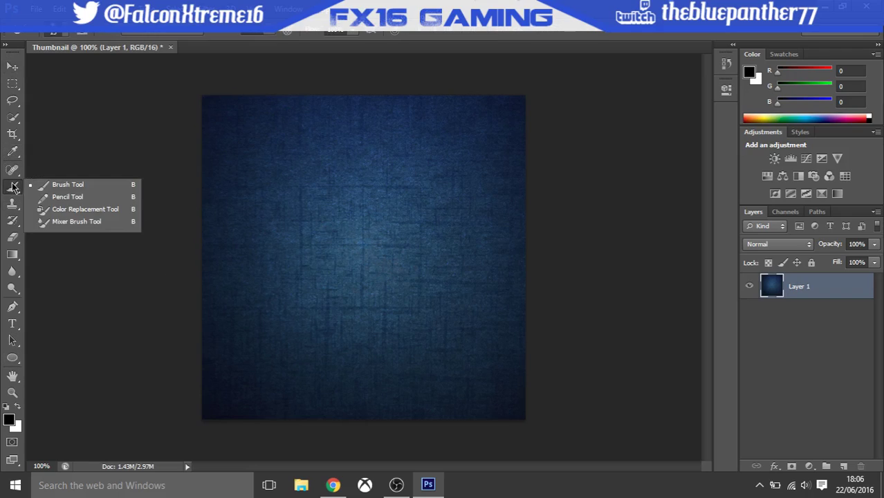
{"action": "left_click", "coordinate": [64, 216]}
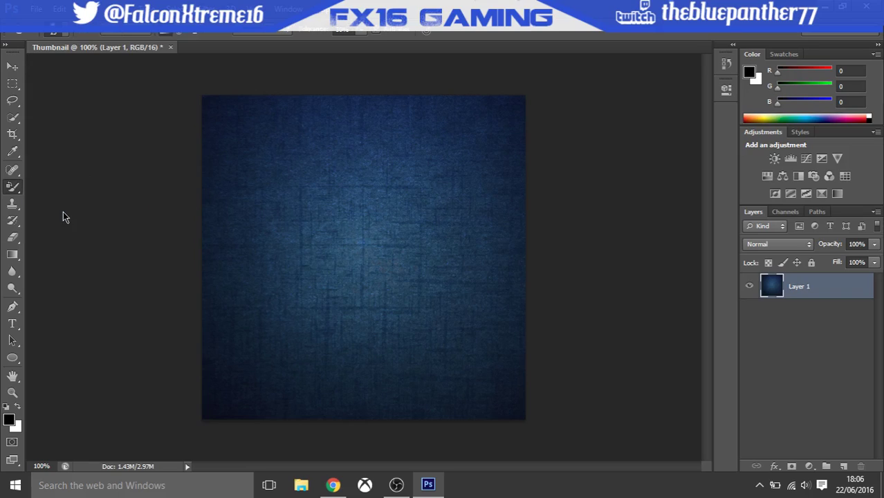
{"action": "left_click", "coordinate": [750, 118]}
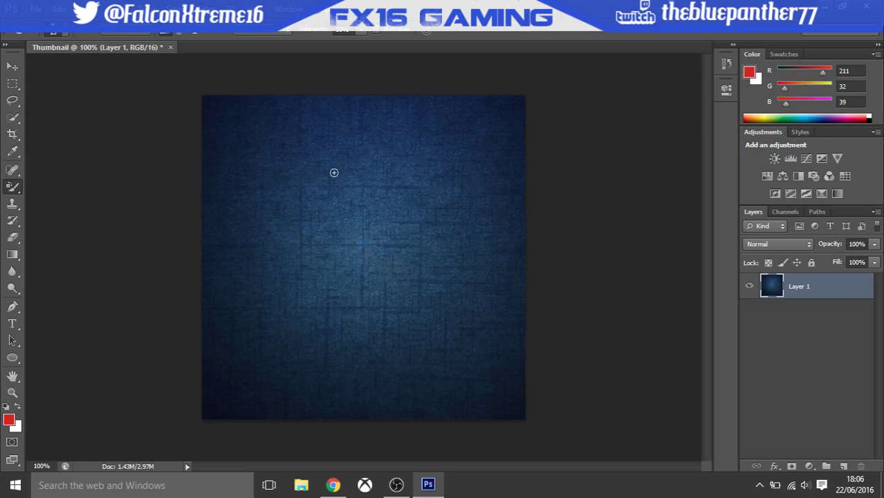
- Enlarge the colour replacement brush and recolour the whole background red
{"action": "left_click", "coordinate": [69, 32]}
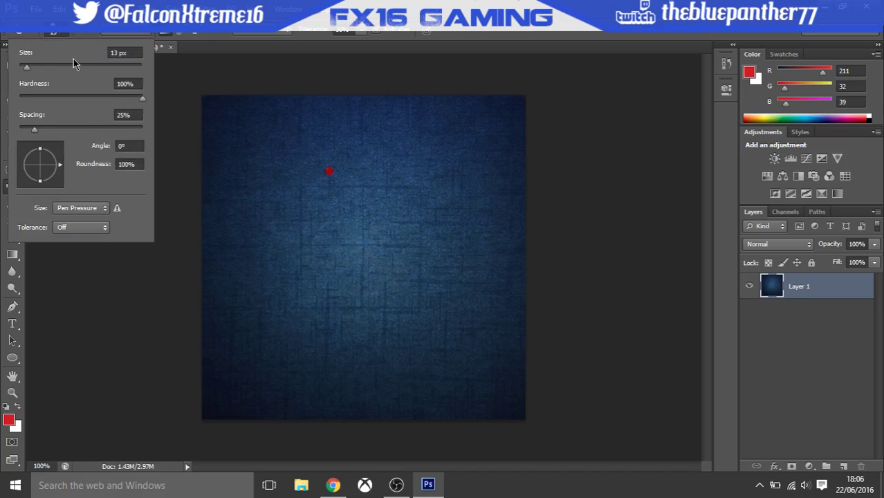
{"action": "left_click", "coordinate": [65, 67]}
{"action": "mouse_move", "coordinate": [365, 193]}
{"action": "left_mouse_down"}
{"action": "mouse_move", "coordinate": [365, 178]}
{"action": "mouse_move", "coordinate": [248, 173]}
{"action": "mouse_move", "coordinate": [227, 112]}
{"action": "mouse_move", "coordinate": [229, 178]}
{"action": "mouse_move", "coordinate": [302, 113]}
{"action": "mouse_move", "coordinate": [624, 139]}
{"action": "left_mouse_up"}
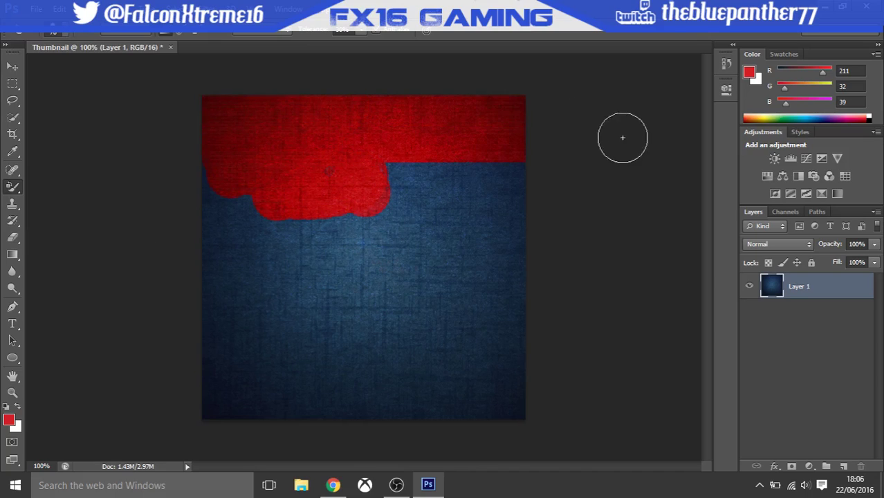
{"action": "mouse_move", "coordinate": [544, 152]}
{"action": "left_mouse_down"}
{"action": "mouse_move", "coordinate": [328, 177]}
{"action": "mouse_move", "coordinate": [179, 179]}
{"action": "mouse_move", "coordinate": [154, 229]}
{"action": "mouse_move", "coordinate": [117, 255]}
{"action": "mouse_move", "coordinate": [106, 318]}
{"action": "mouse_move", "coordinate": [150, 335]}
{"action": "mouse_move", "coordinate": [102, 360]}
{"action": "mouse_move", "coordinate": [482, 363]}
{"action": "mouse_move", "coordinate": [236, 386]}
{"action": "mouse_move", "coordinate": [269, 414]}
{"action": "mouse_move", "coordinate": [543, 401]}
{"action": "left_mouse_up"}
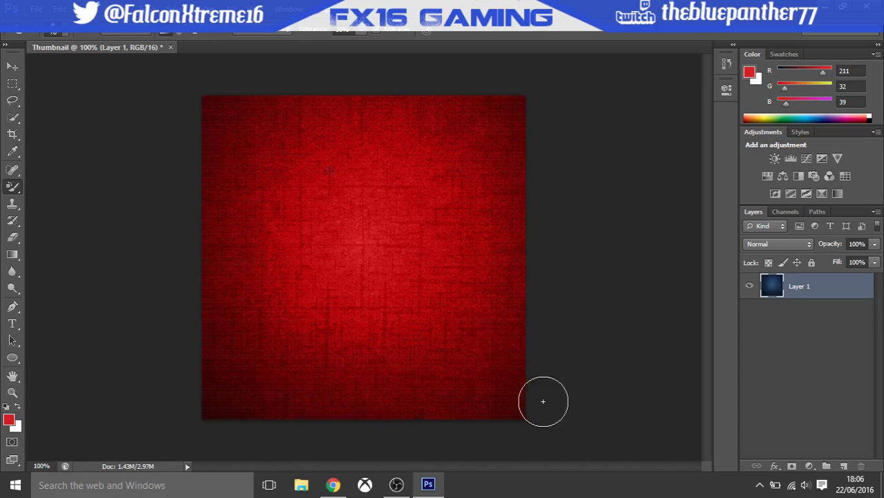
- Undo all the red recolouring strokes on the background and switch to the Move tool
{"action": "left_click", "coordinate": [60, 8]}
{"action": "left_click", "coordinate": [109, 36]}
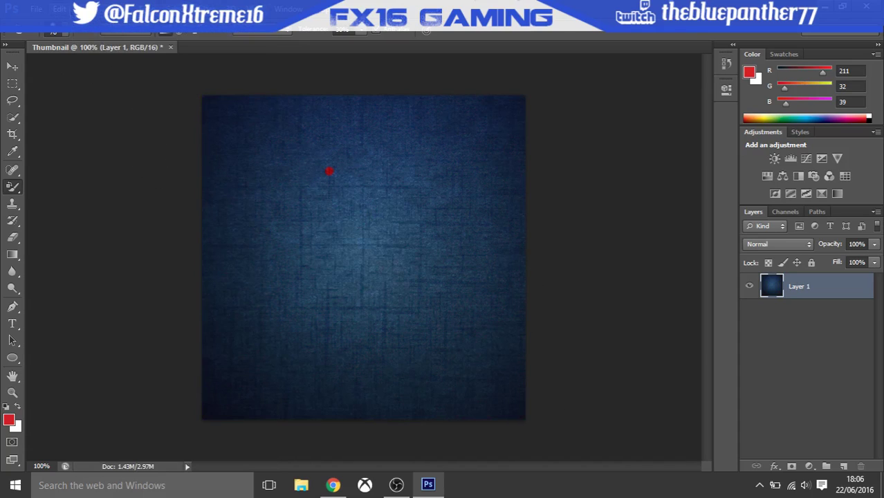
{"action": "left_click", "coordinate": [59, 8]}
{"action": "left_click", "coordinate": [101, 36]}
{"action": "left_click", "coordinate": [15, 68]}
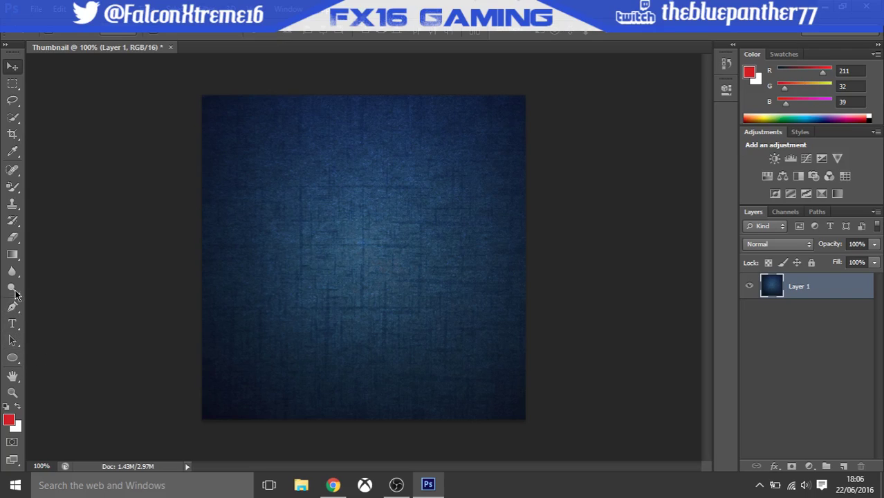
- Draw a circle nearly as large as the canvas with no fill and a white stroke
{"action": "left_click", "coordinate": [13, 359]}
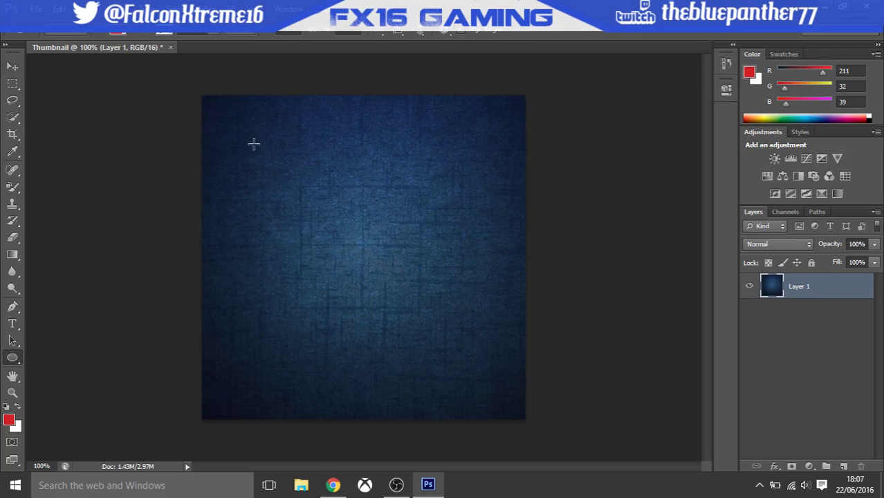
{"action": "left_click_drag", "start_coordinate": [206, 105], "coordinate": [513, 411]}
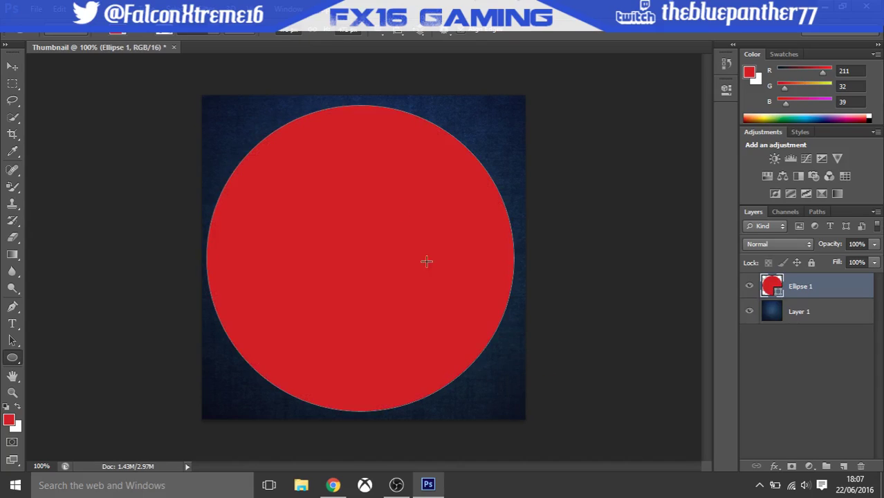
{"action": "left_click", "coordinate": [119, 36]}
{"action": "left_click", "coordinate": [62, 55]}
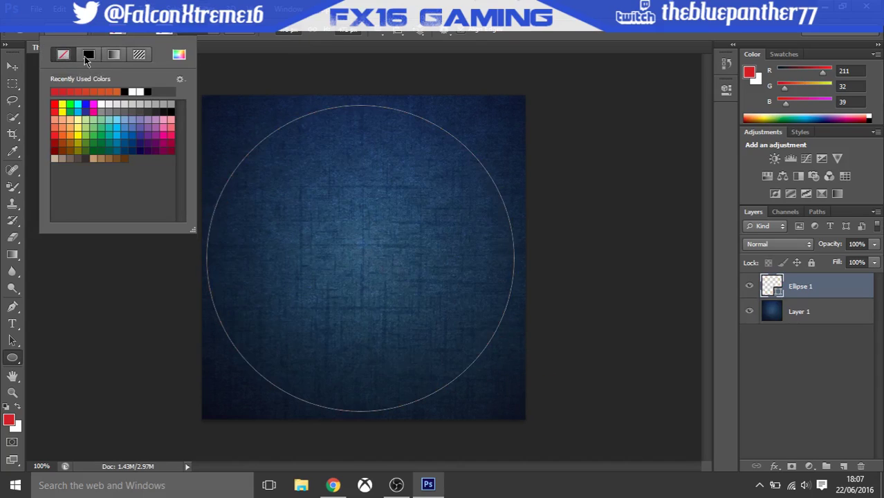
{"action": "left_click", "coordinate": [165, 32]}
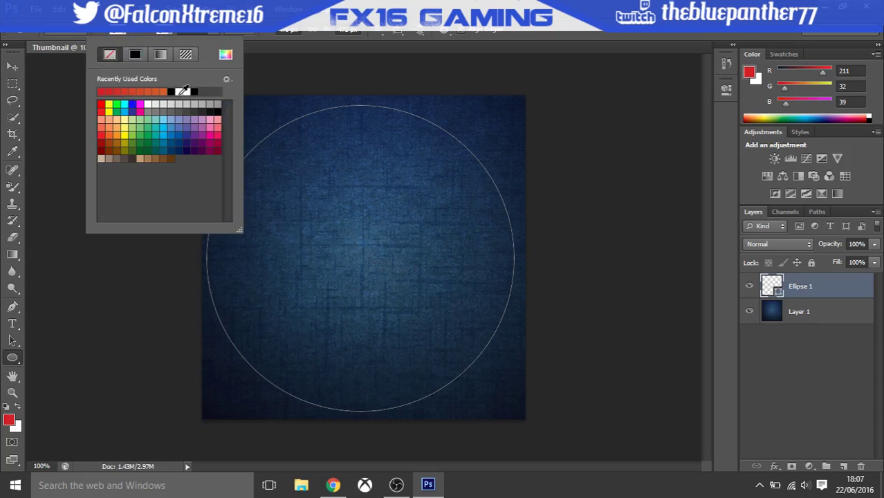
{"action": "left_click", "coordinate": [187, 92]}
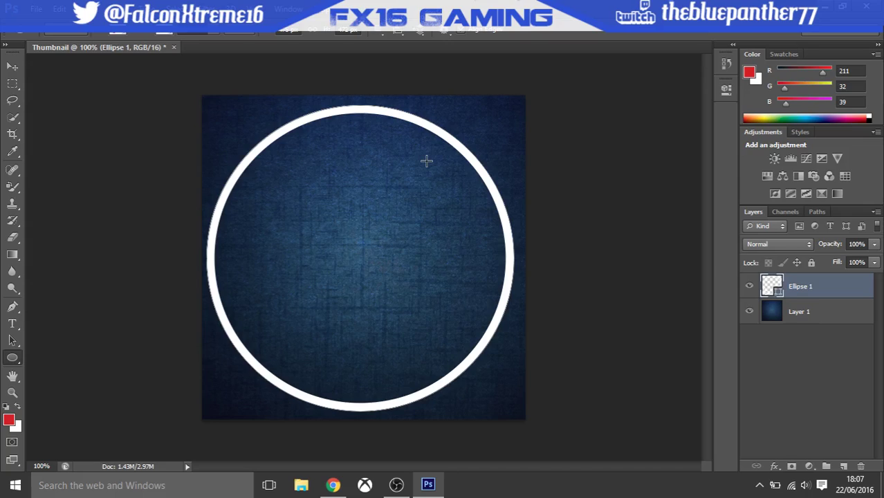
- Resize the white circle to the canvas's full width and height and align it with the canvas edges
{"action": "left_click", "coordinate": [13, 67]}
{"action": "mouse_move", "coordinate": [348, 208]}
{"action": "left_mouse_down"}
{"action": "mouse_move", "coordinate": [346, 193]}
{"action": "mouse_move", "coordinate": [347, 209]}
{"action": "left_mouse_up"}
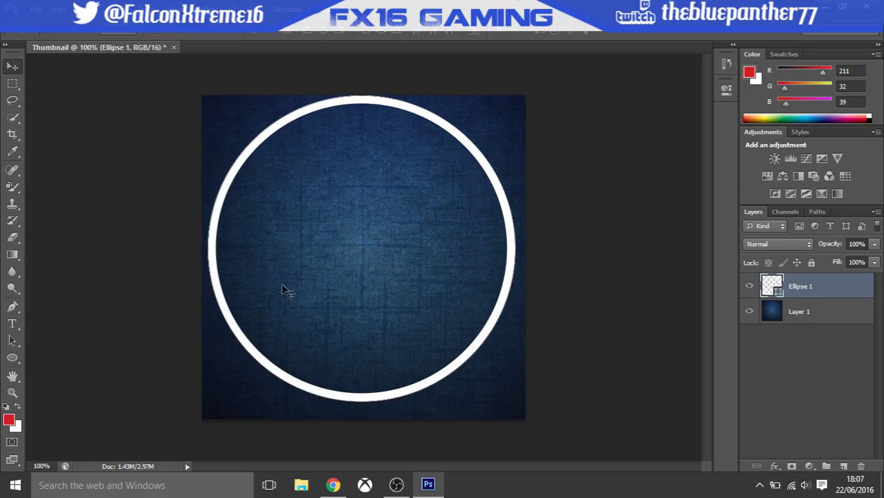
{"action": "left_click", "coordinate": [12, 359]}
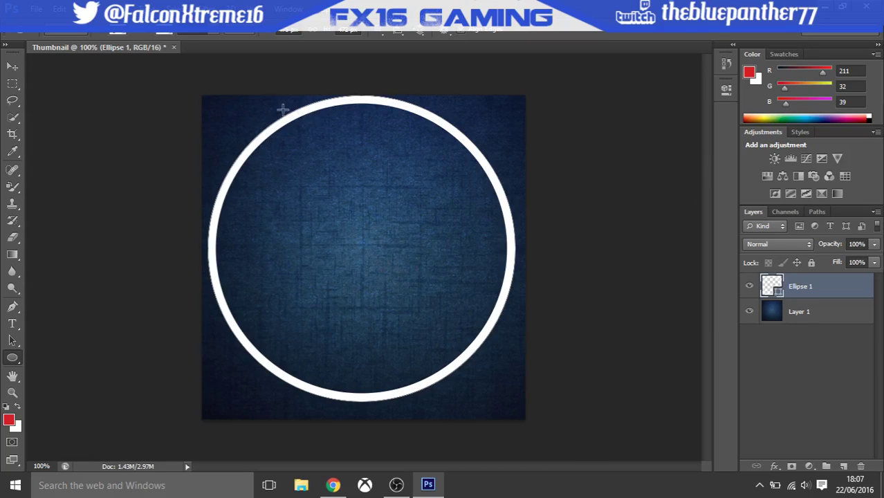
{"action": "left_click", "coordinate": [291, 31]}
{"action": "double_click", "coordinate": [349, 32]}
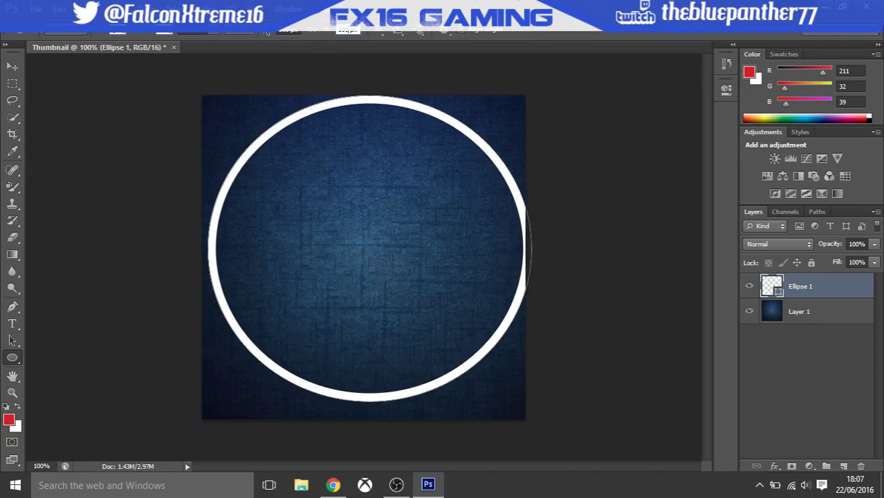
{"action": "key", "text": "Return"}
{"action": "left_click", "coordinate": [13, 66]}
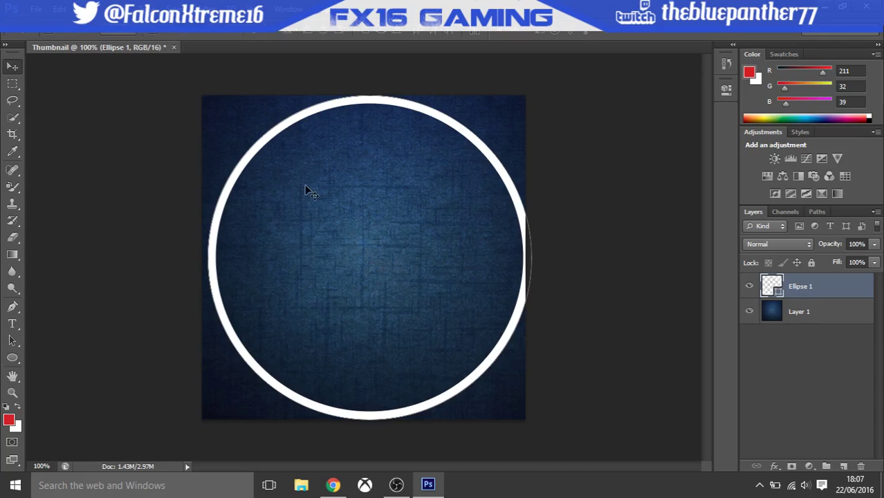
{"action": "left_click_drag", "start_coordinate": [306, 193], "coordinate": [301, 189]}
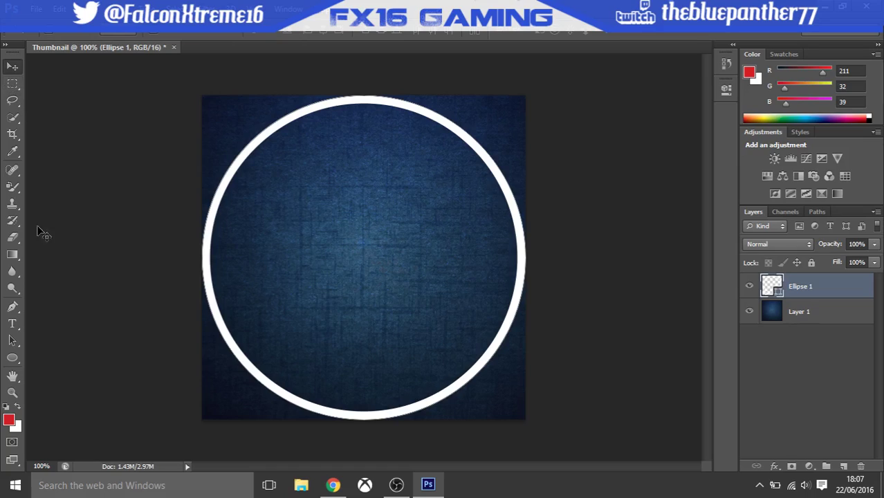
- Add the red text FX16 on its own layer and move it to the middle of the white circle
{"action": "left_click", "coordinate": [13, 323]}
{"action": "left_click", "coordinate": [321, 246]}
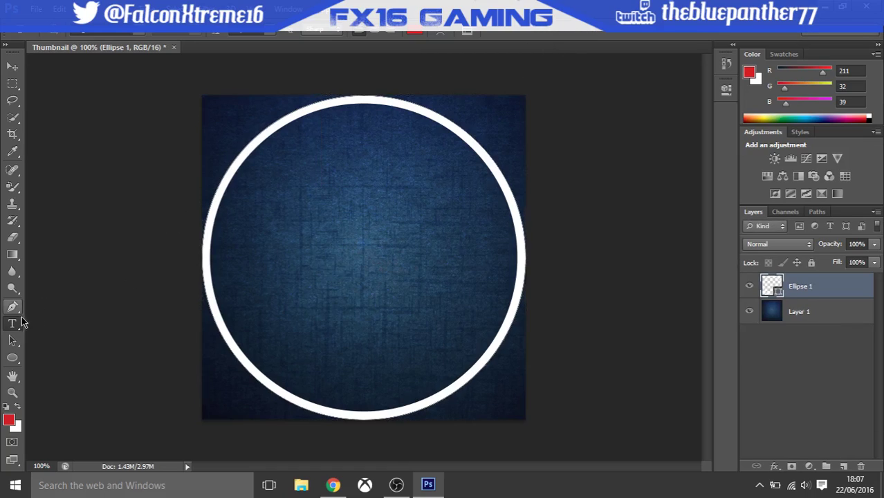
{"action": "left_click", "coordinate": [15, 323]}
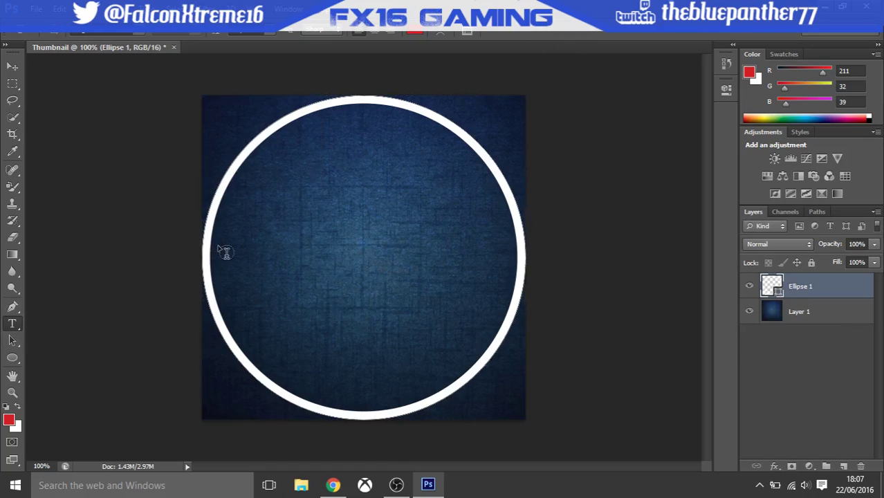
{"action": "left_click", "coordinate": [854, 399]}
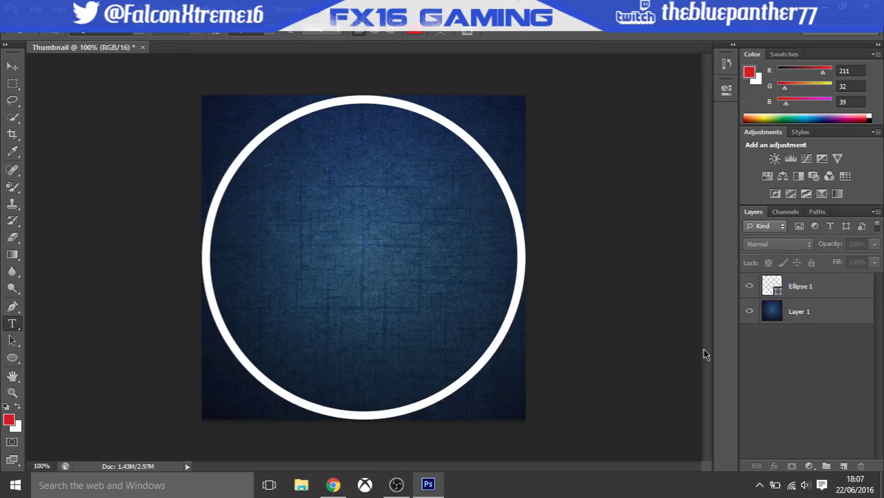
{"action": "left_click", "coordinate": [311, 232]}
{"action": "type", "text": "F"}
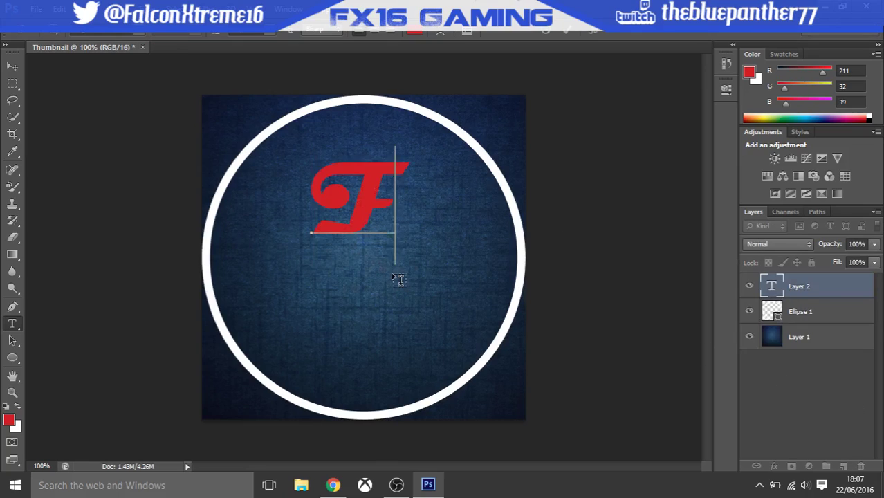
{"action": "type", "text": "X16"}
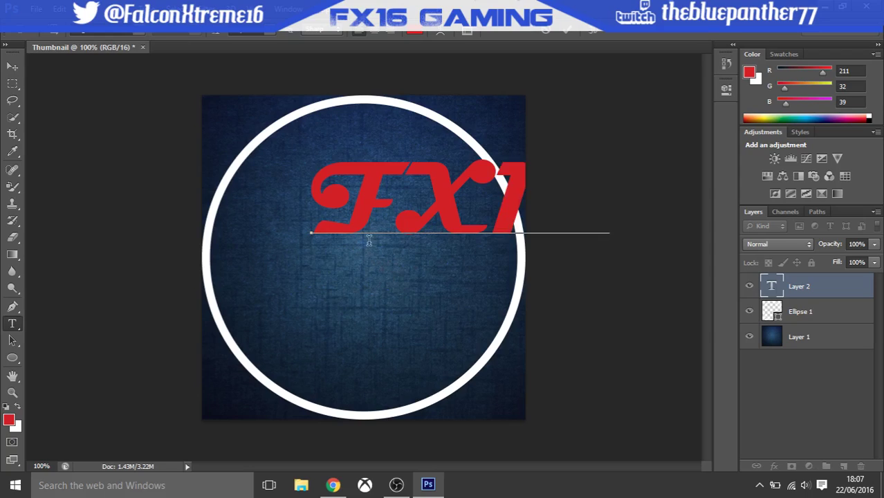
{"action": "left_click", "coordinate": [12, 66]}
{"action": "left_click_drag", "start_coordinate": [473, 230], "coordinate": [374, 279]}
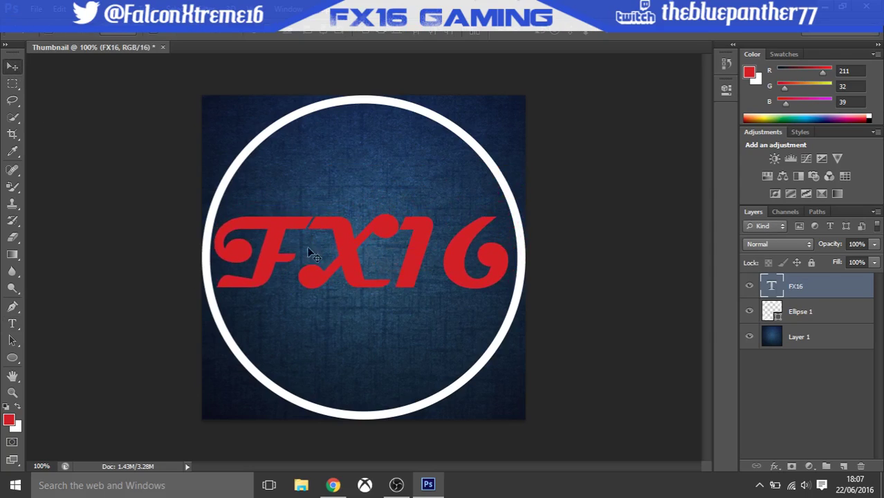
- Set the size of the FX16 text to 40 pt and shift it slightly to re-centre it inside the circle
{"action": "left_click", "coordinate": [13, 323]}
{"action": "left_click", "coordinate": [214, 254]}
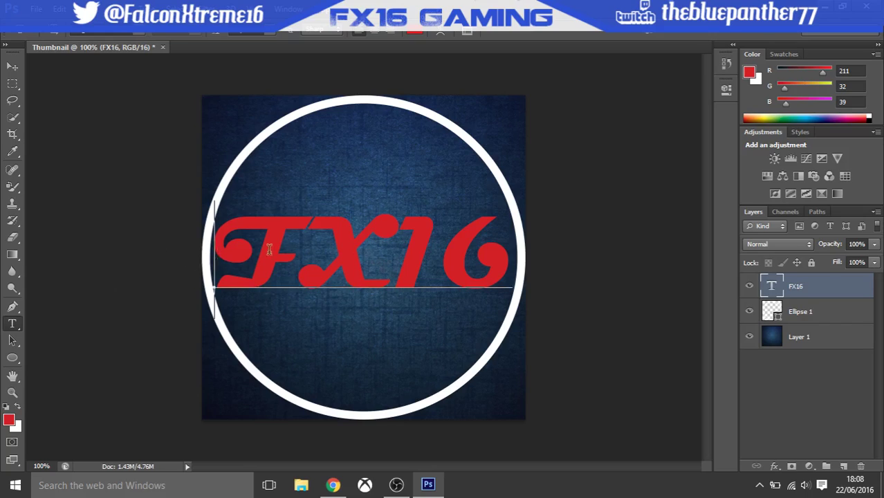
{"action": "left_click_drag", "start_coordinate": [214, 254], "coordinate": [512, 256]}
{"action": "left_click", "coordinate": [137, 32]}
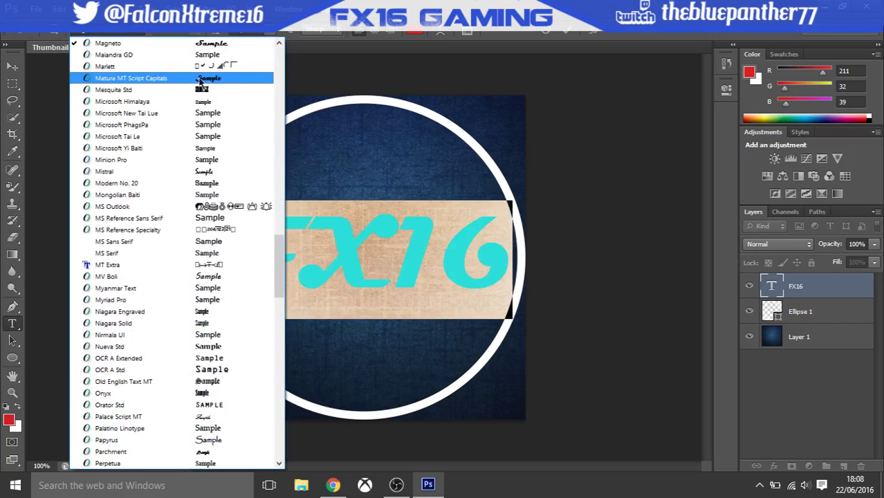
{"action": "left_click", "coordinate": [143, 31]}
{"action": "left_click", "coordinate": [270, 32]}
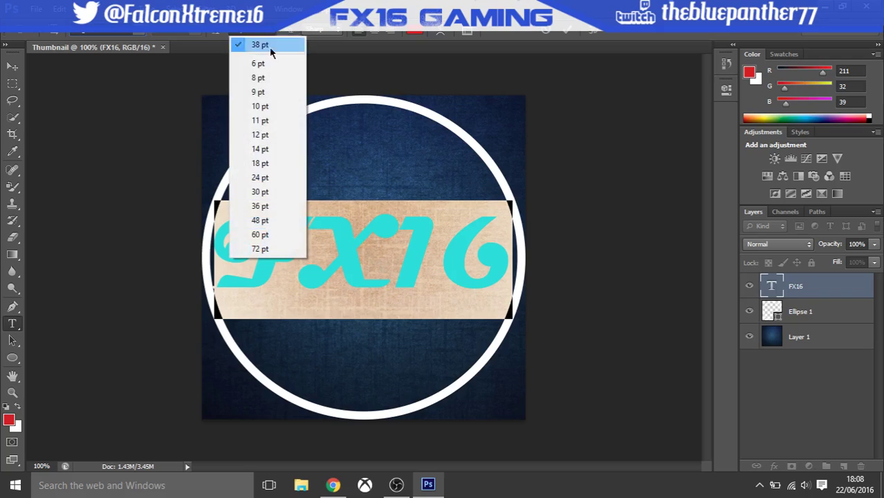
{"action": "left_click", "coordinate": [257, 36]}
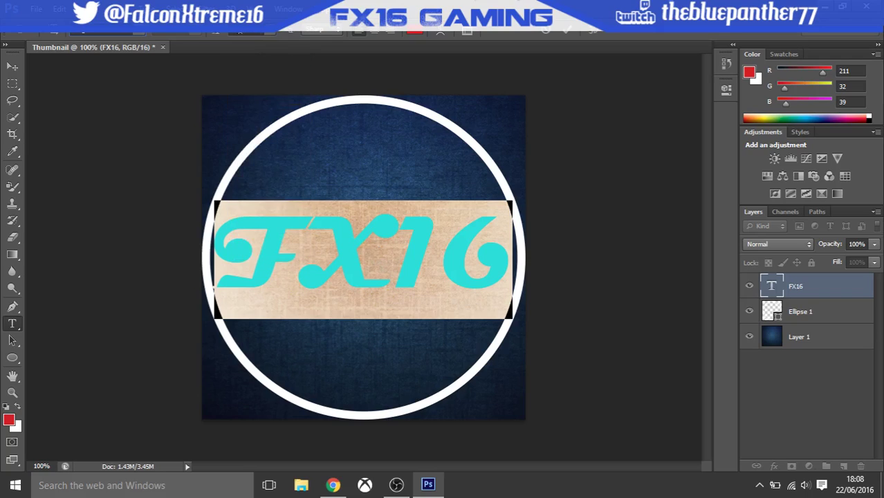
{"action": "type", "text": "400"}
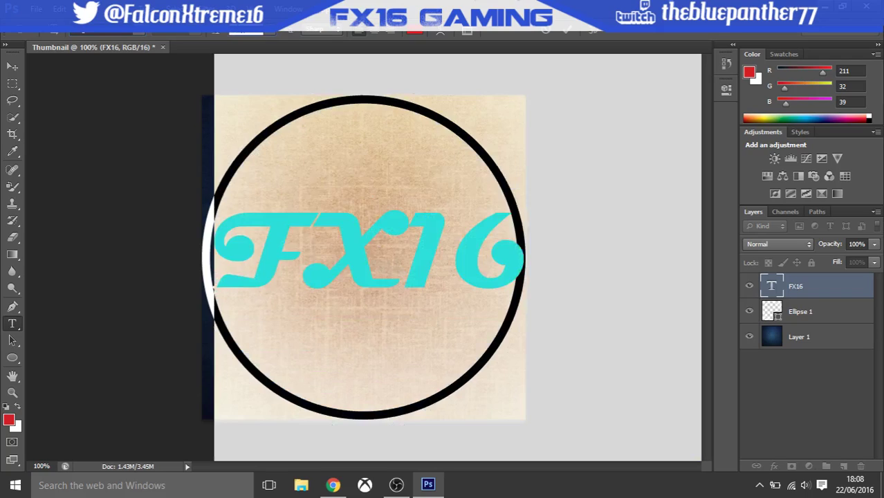
{"action": "key", "text": "BackSpace"}
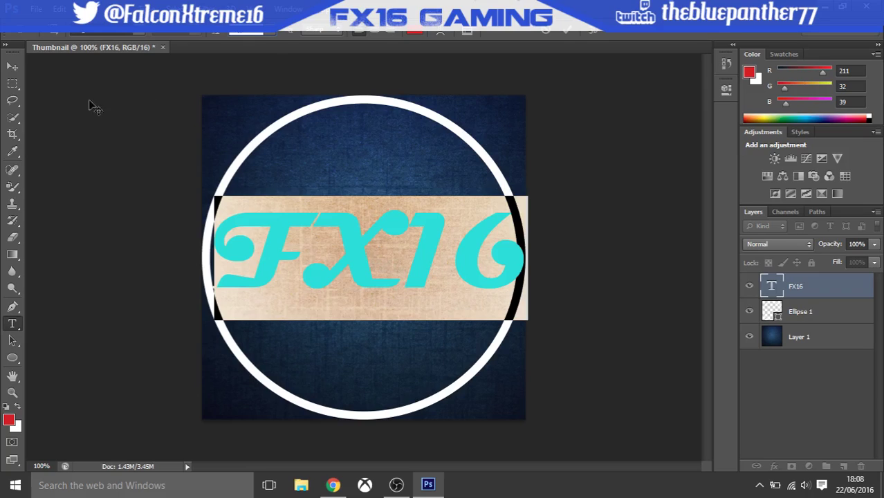
{"action": "left_click", "coordinate": [12, 65]}
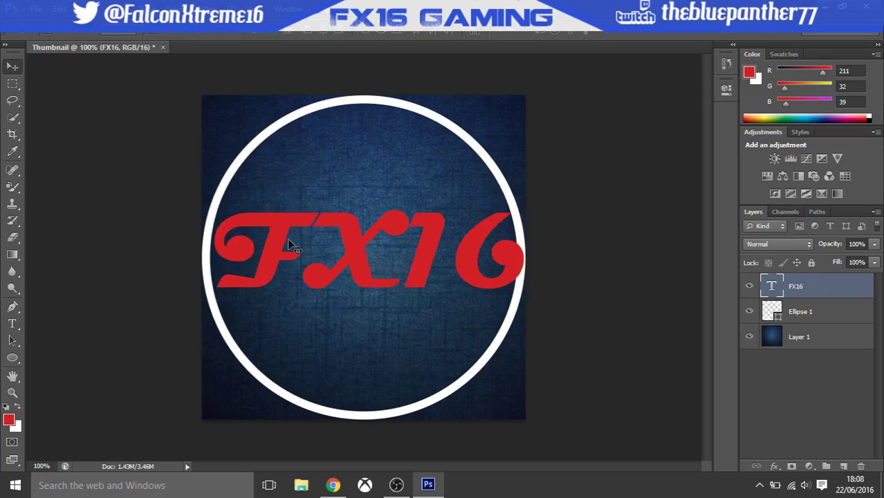
{"action": "left_click_drag", "start_coordinate": [295, 241], "coordinate": [292, 241]}
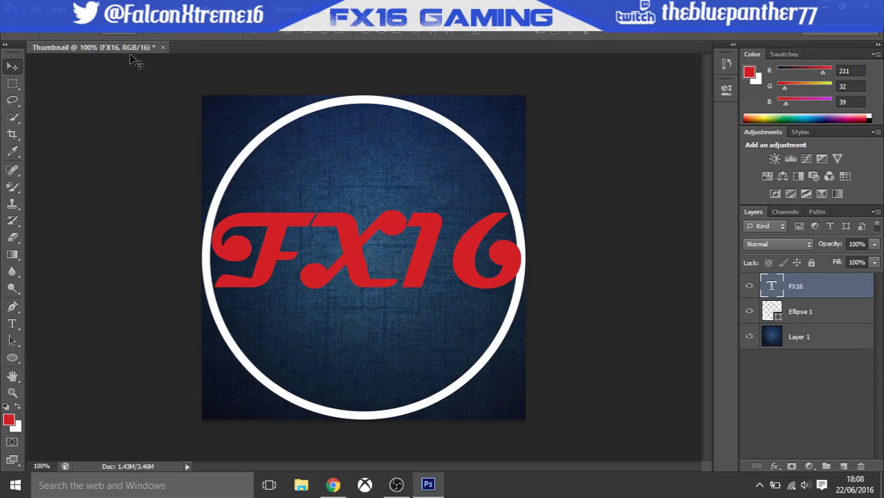
- Recolour the whole FX16 text white and switch back to the Move tool
{"action": "left_click", "coordinate": [13, 323]}
{"action": "left_click_drag", "start_coordinate": [233, 251], "coordinate": [516, 253]}
{"action": "left_click", "coordinate": [414, 31]}
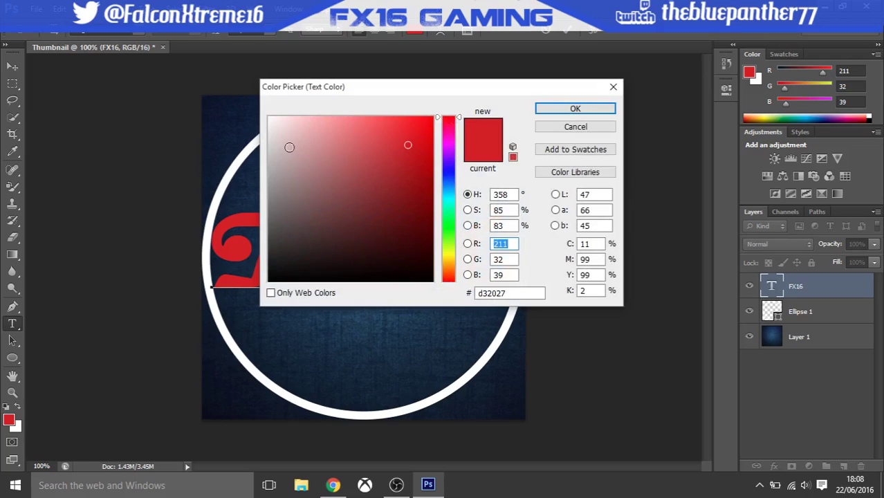
{"action": "left_click_drag", "start_coordinate": [289, 147], "coordinate": [270, 118]}
{"action": "left_click", "coordinate": [575, 108]}
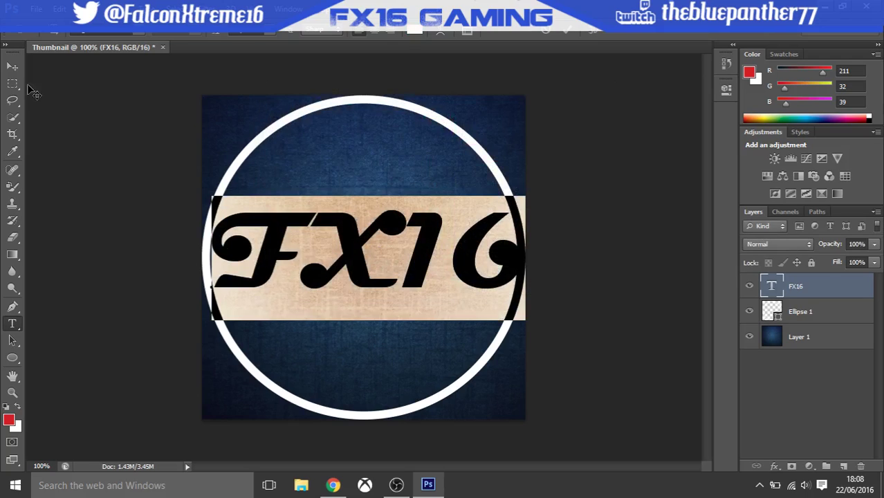
{"action": "left_click", "coordinate": [12, 66]}
{"action": "mouse_move", "coordinate": [361, 276]}
{"action": "left_mouse_down"}
{"action": "mouse_move", "coordinate": [350, 272]}
{"action": "mouse_move", "coordinate": [367, 272]}
{"action": "left_mouse_up"}
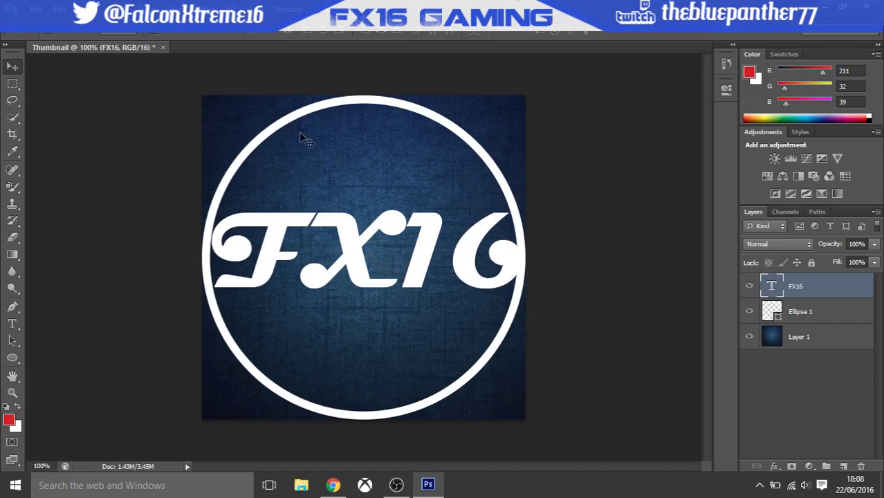
- Open the FX16 text layer's blending options and try a Chisel Soft Bevel & Emboss with a size of 2 px
{"action": "right_click", "coordinate": [797, 289]}
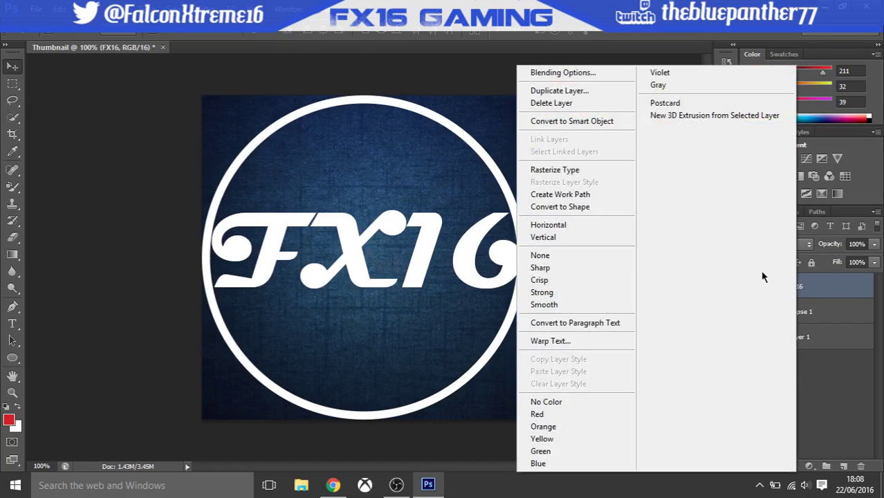
{"action": "left_click", "coordinate": [587, 74]}
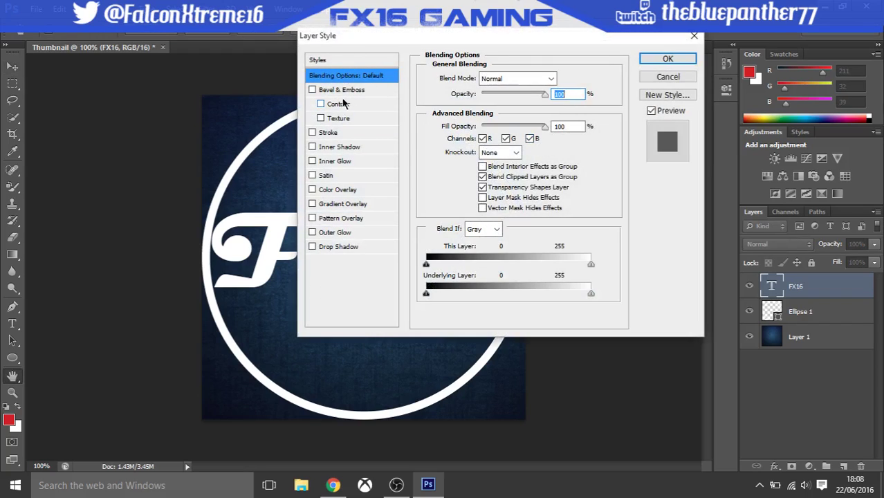
{"action": "left_click", "coordinate": [313, 90]}
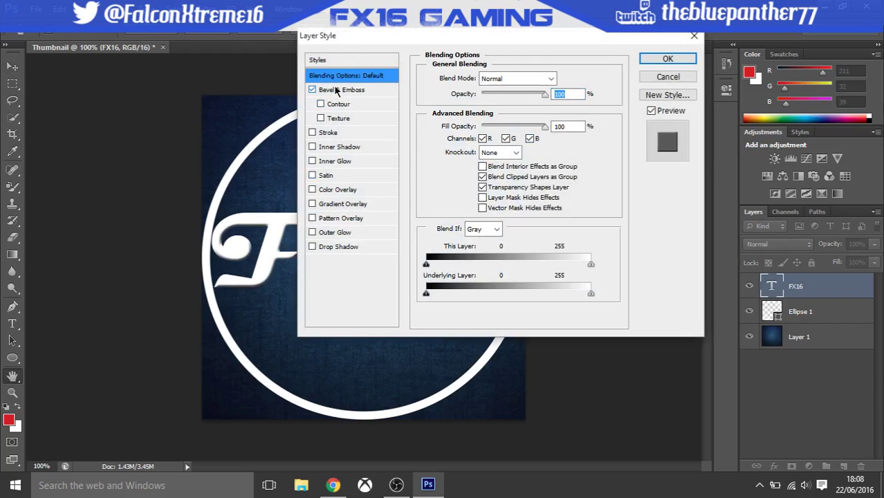
{"action": "left_click", "coordinate": [312, 90]}
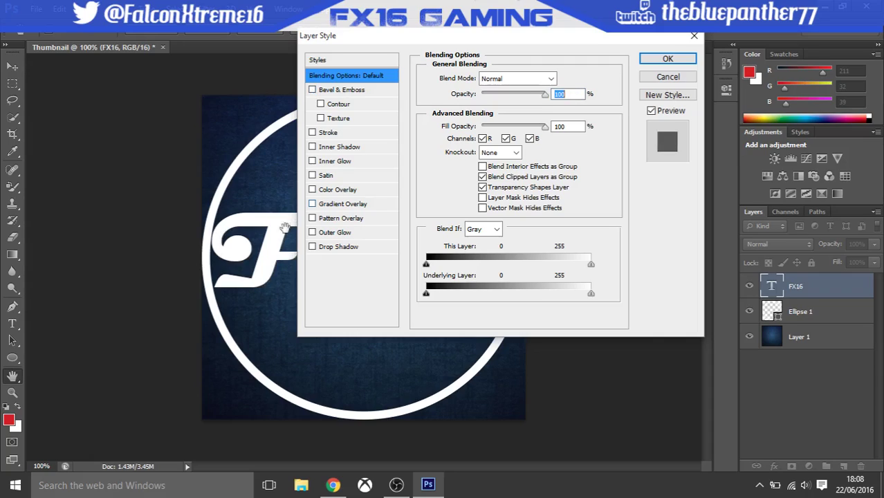
{"action": "left_click", "coordinate": [313, 91]}
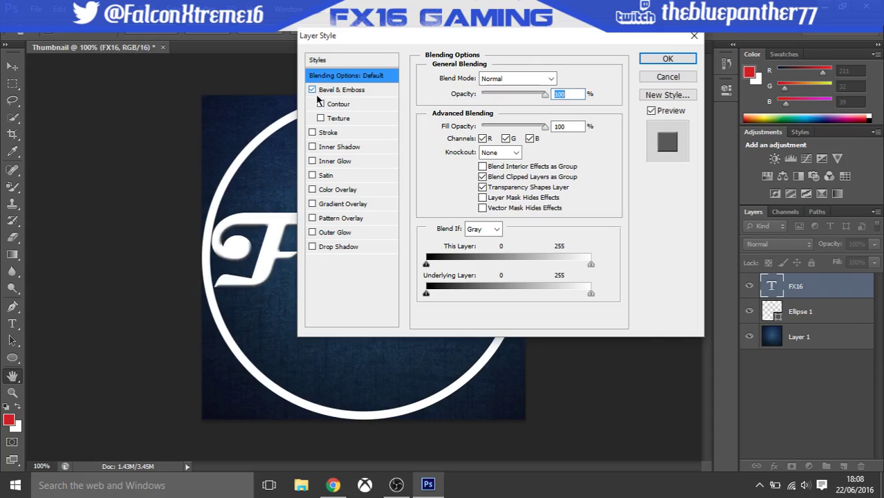
{"action": "left_click", "coordinate": [353, 91]}
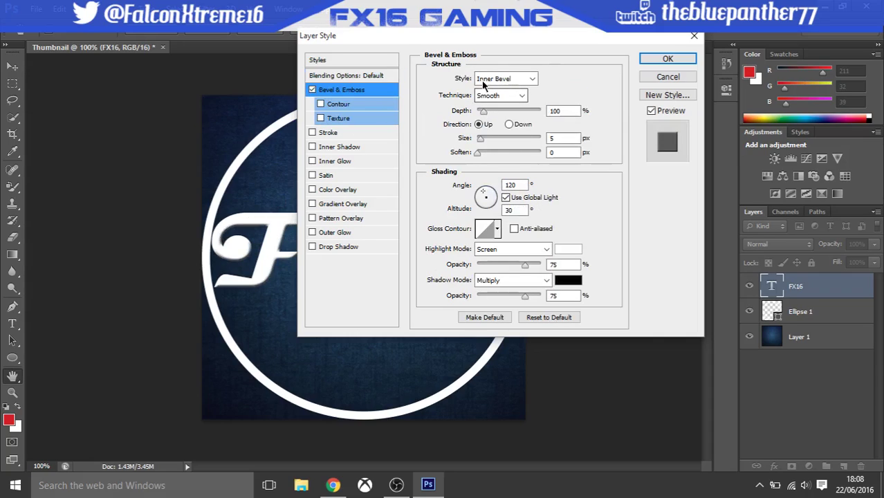
{"action": "left_click", "coordinate": [499, 95]}
{"action": "left_click", "coordinate": [501, 124]}
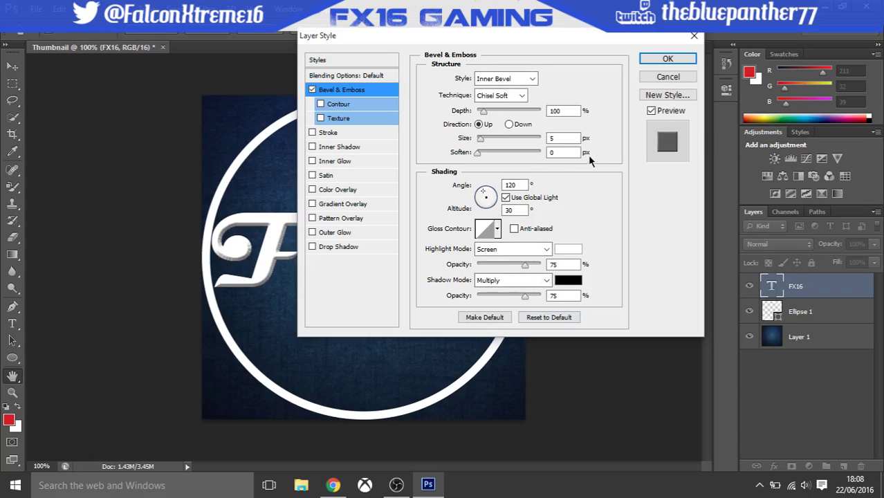
{"action": "mouse_move", "coordinate": [480, 143]}
{"action": "left_mouse_down"}
{"action": "mouse_move", "coordinate": [512, 152]}
{"action": "mouse_move", "coordinate": [480, 157]}
{"action": "left_mouse_up"}
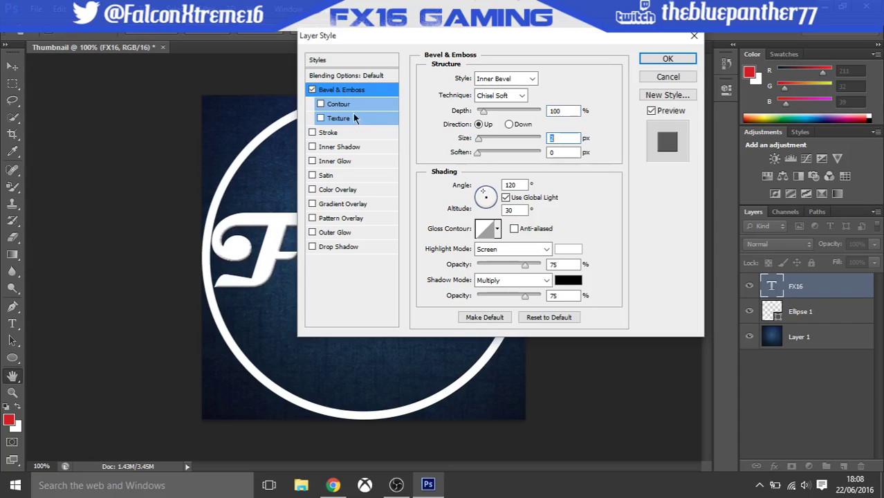
{"action": "left_click", "coordinate": [312, 90]}
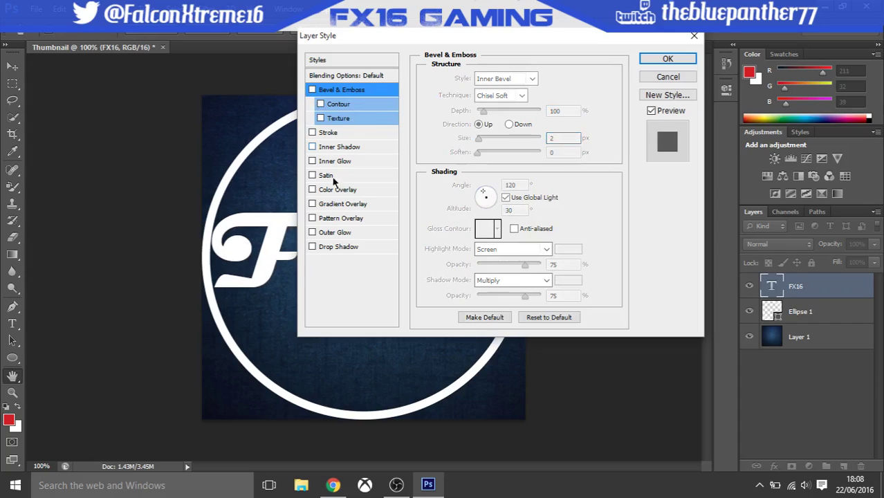
- Give the FX16 text a black outside stroke with a size of 3 px and apply the layer style
{"action": "left_click", "coordinate": [312, 132]}
{"action": "left_click", "coordinate": [351, 136]}
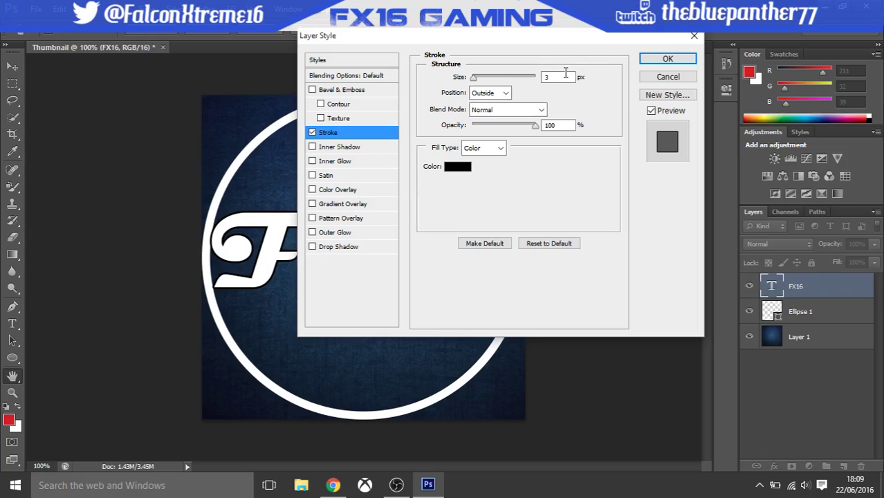
{"action": "key", "text": "Tab"}
{"action": "left_click", "coordinate": [491, 81]}
{"action": "left_click_drag", "start_coordinate": [483, 81], "coordinate": [475, 75]}
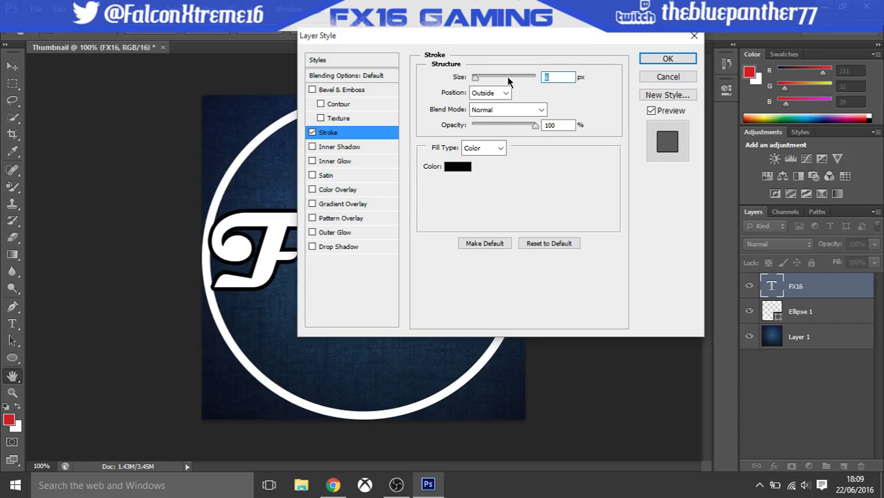
{"action": "type", "text": "3"}
{"action": "key", "text": "Return"}
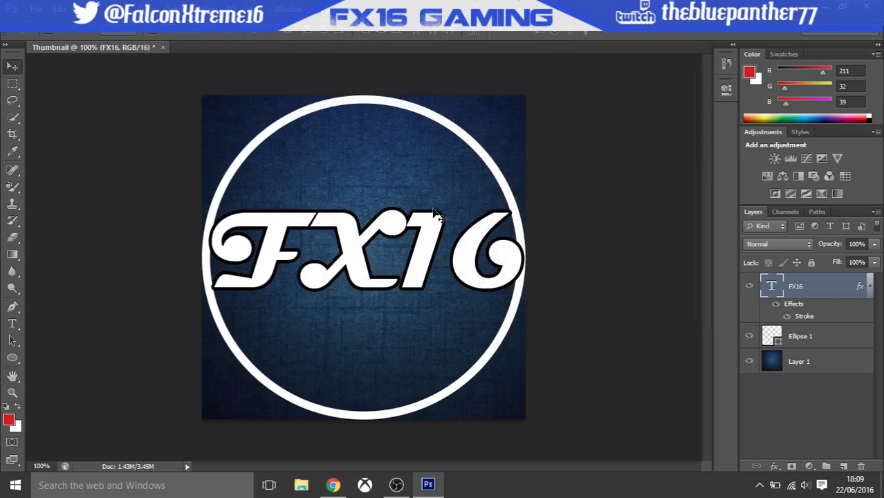
- Apply a black outside stroke to the white circle's layer through its blending options
{"action": "left_click", "coordinate": [790, 339]}
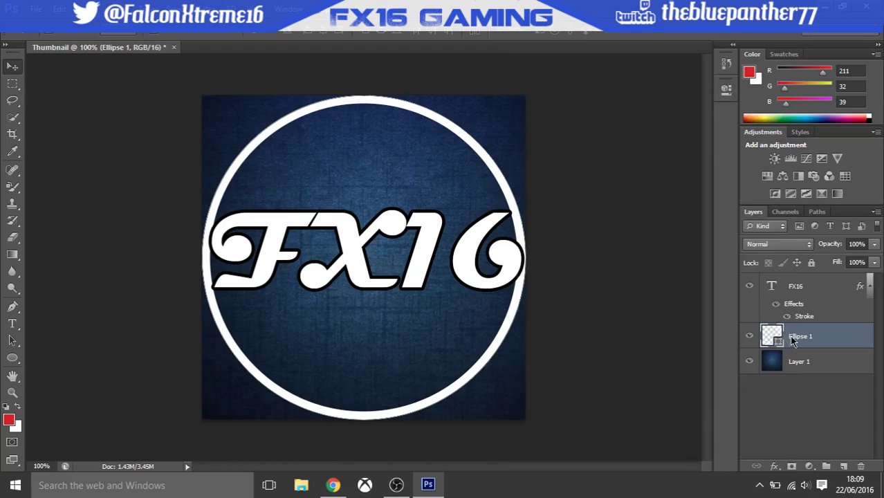
{"action": "right_click", "coordinate": [794, 339]}
{"action": "left_click", "coordinate": [556, 76]}
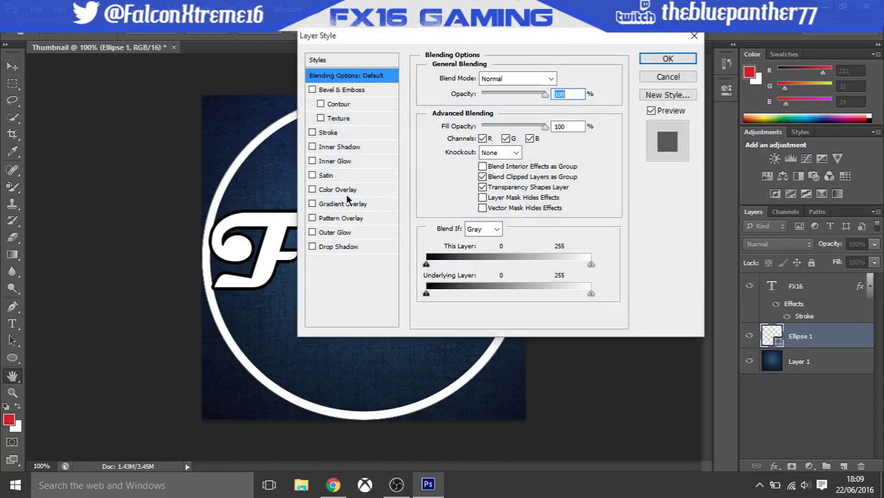
{"action": "left_click", "coordinate": [329, 133]}
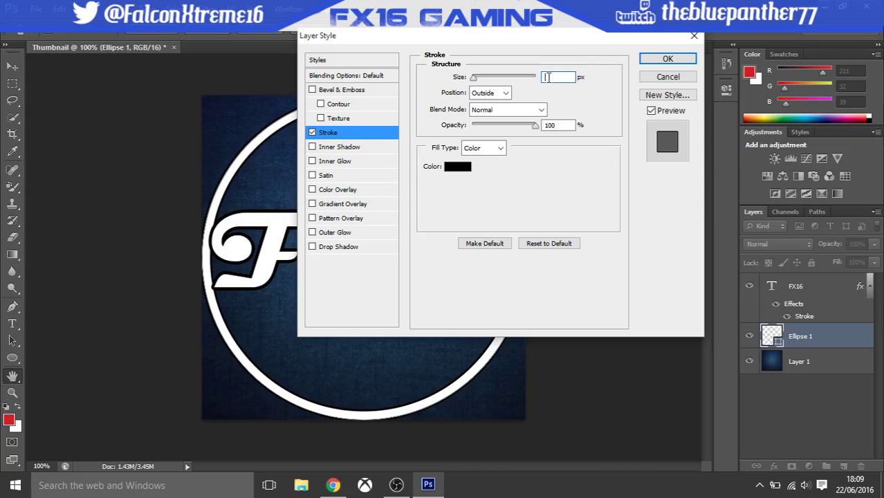
{"action": "key", "text": "Return"}
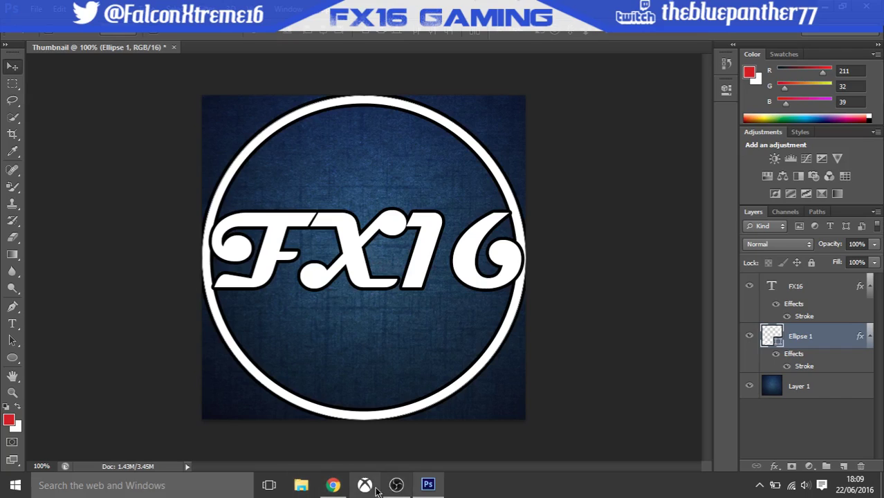
{"action": "left_click", "coordinate": [397, 486]}
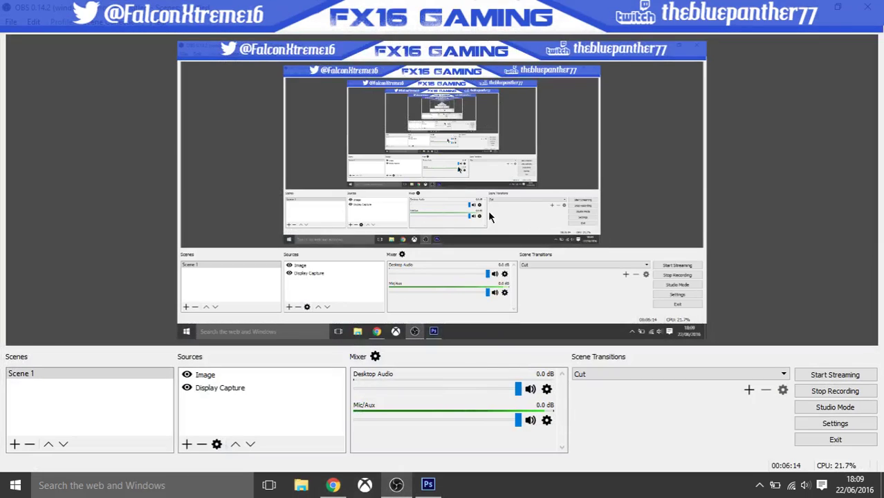